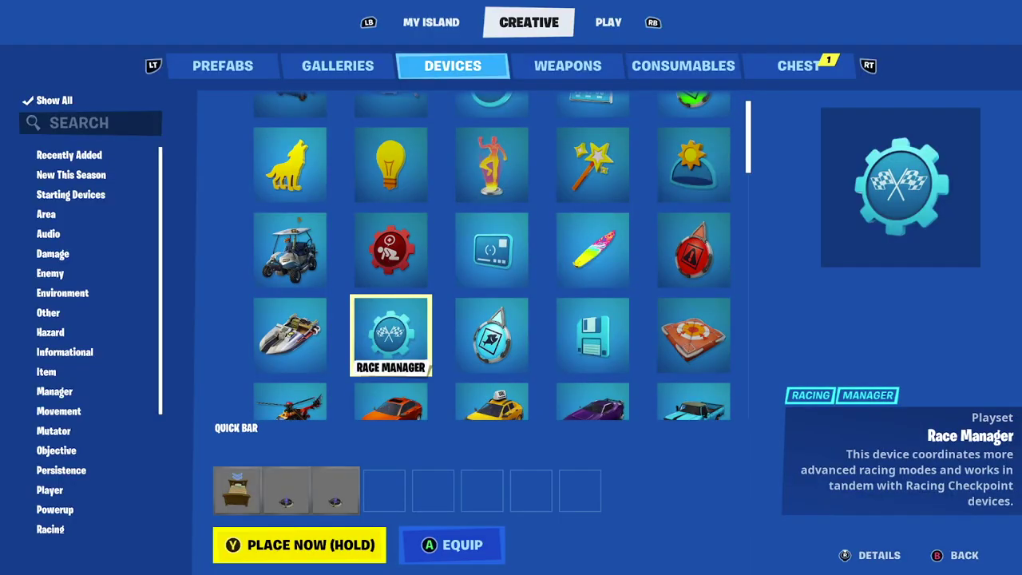
# Find the objective objects playset in the device catalogue and place the whole set in the air above the island.
pyautogui.press('Down')
pyautogui.press('Right')
pyautogui.press('Right')
pyautogui.press('Down')
pyautogui.press('Down')
pyautogui.press('Down')
pyautogui.press('Down')
pyautogui.press('Down')
pyautogui.press('Down')
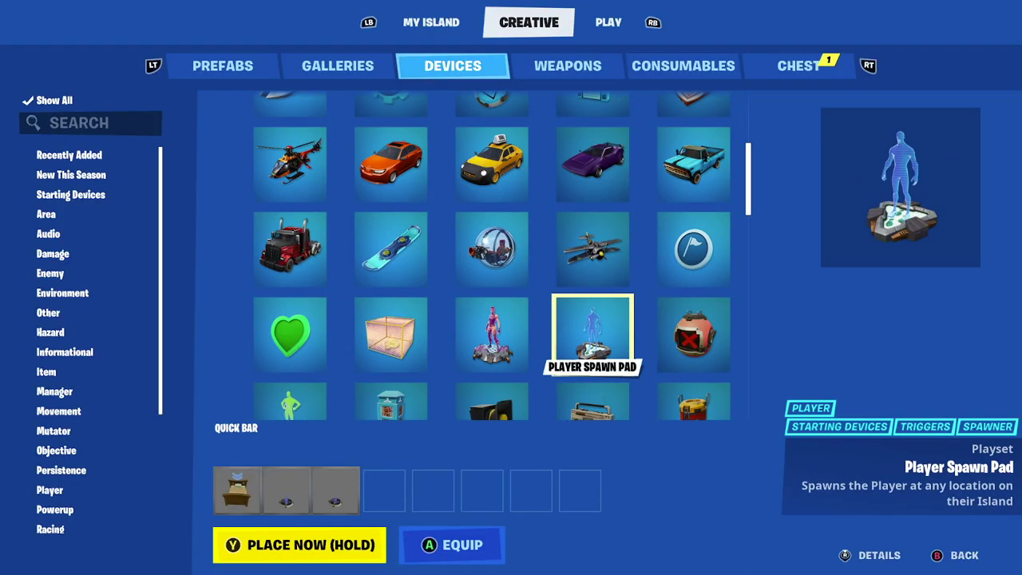
pyautogui.press('Down')
pyautogui.press('Down')
pyautogui.press('Down')
pyautogui.press('Down')
pyautogui.press('Down')
pyautogui.press('Down')
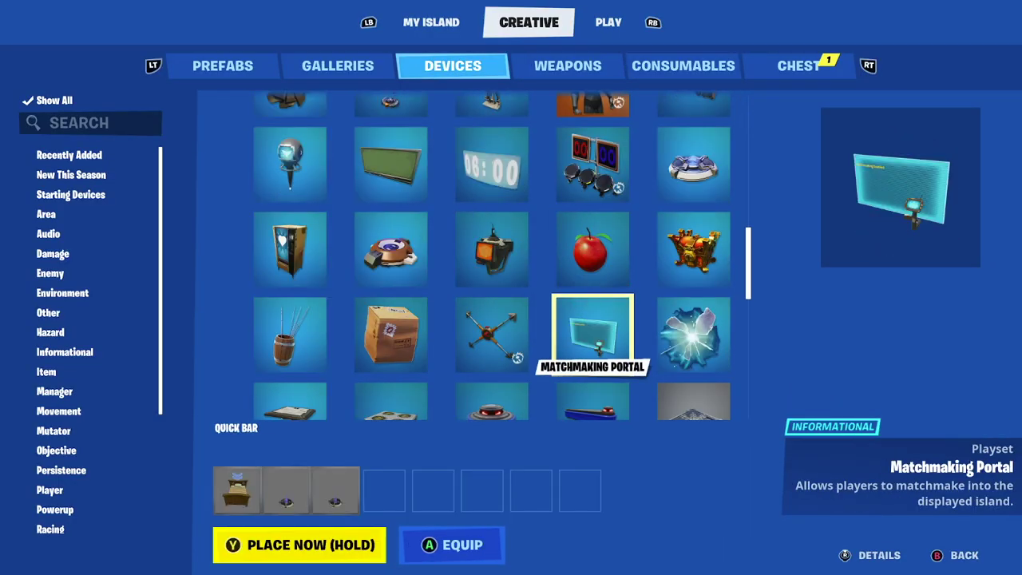
pyautogui.press('Down')
pyautogui.press('Right')
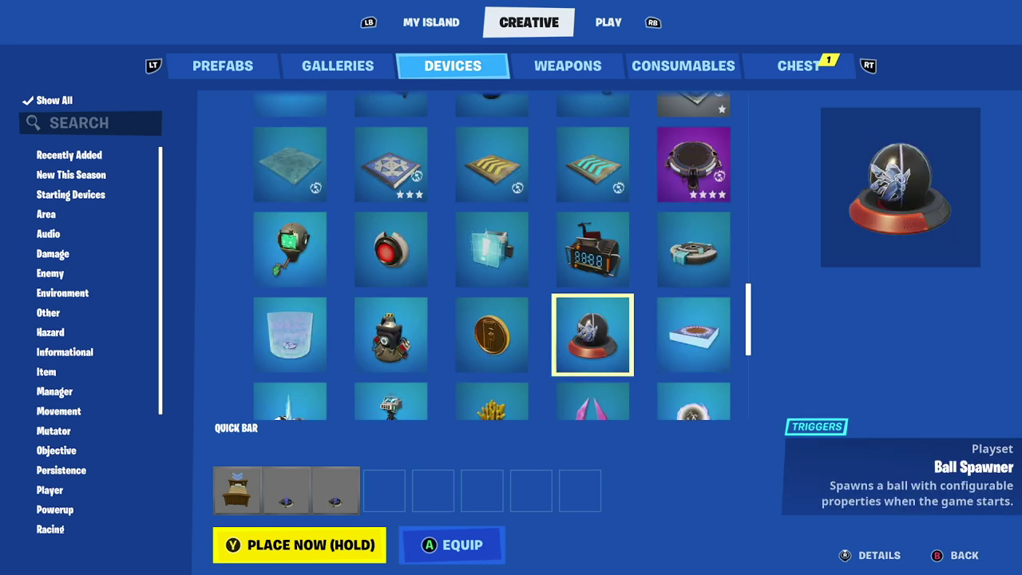
pyautogui.press('y')
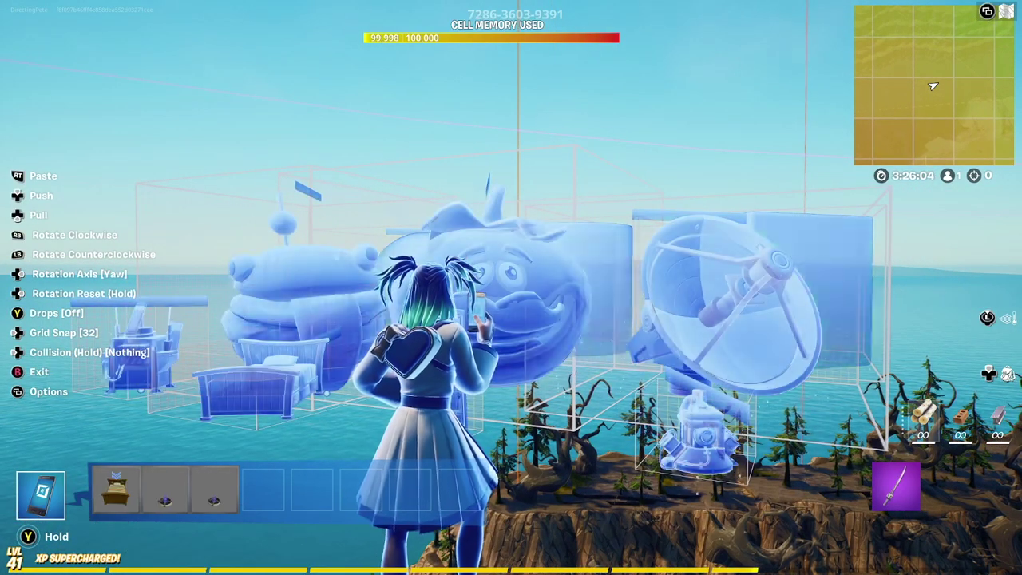
pyautogui.press('b')
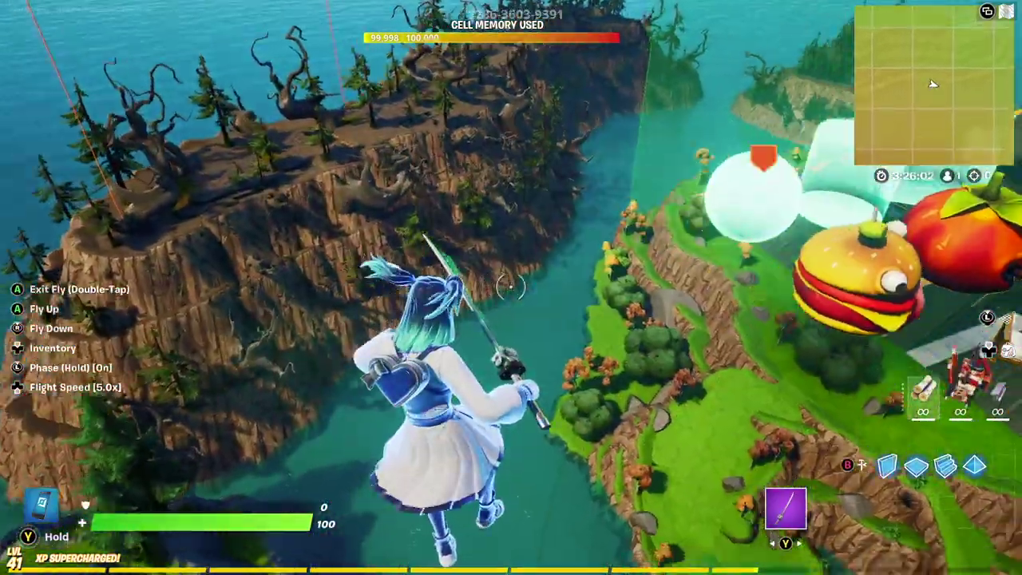
# Delete the placed objective objects one by one, including the satellite dish, burger head and generator.
pyautogui.press('y')
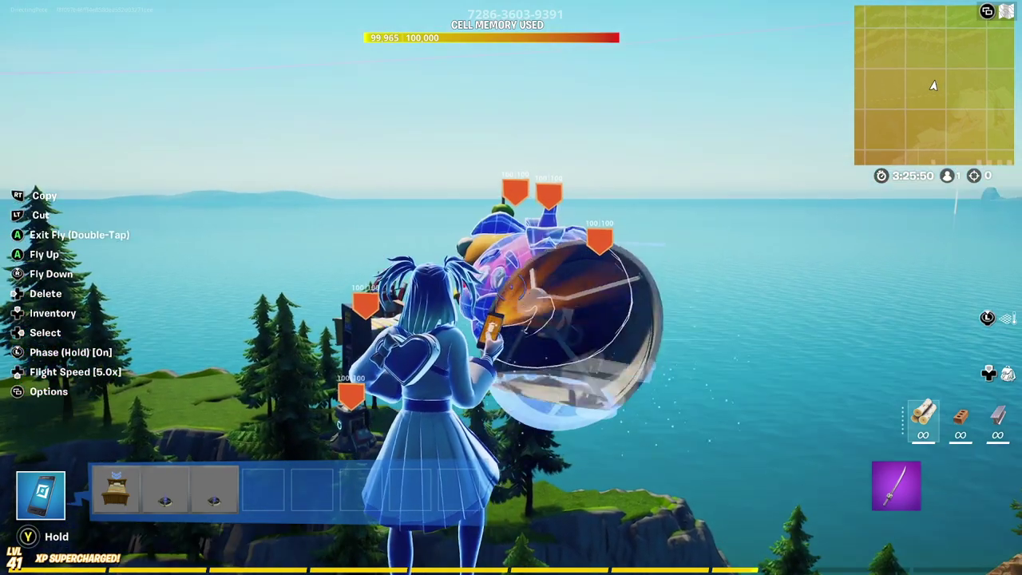
pyautogui.press('Delete')
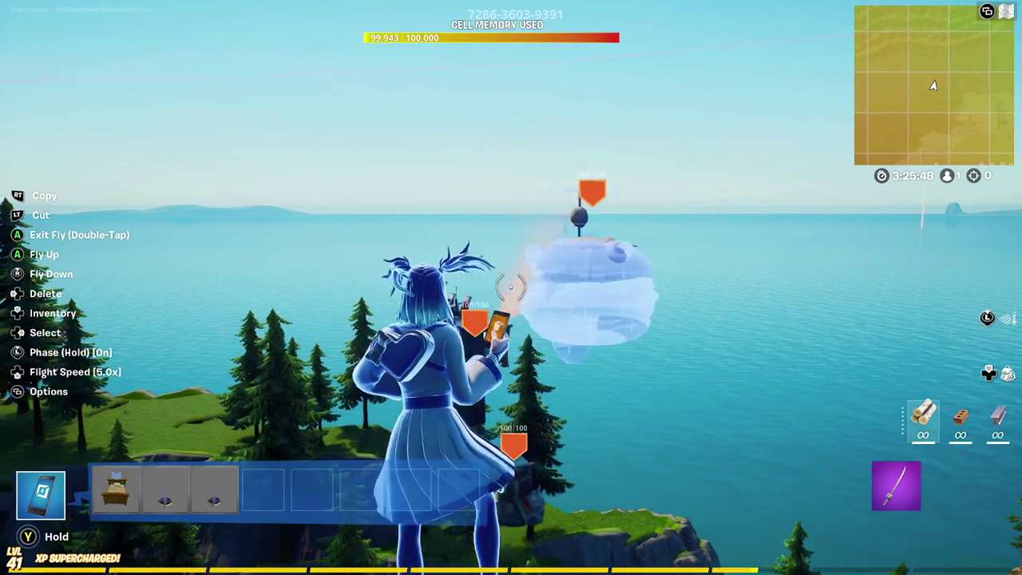
pyautogui.press('Delete')
pyautogui.press('Delete')
pyautogui.press('Delete')
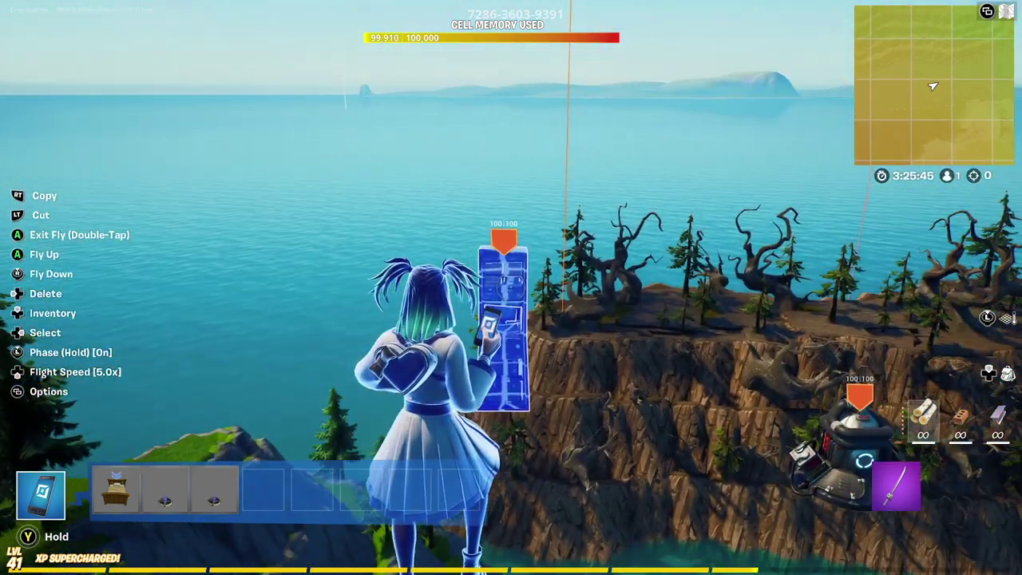
pyautogui.press('Delete')
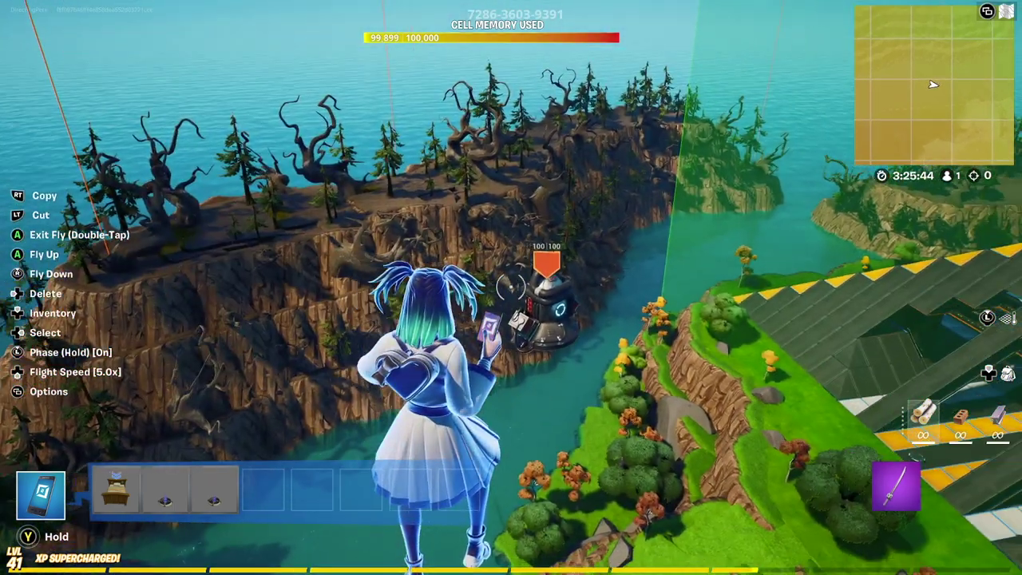
pyautogui.press('Delete')
pyautogui.press('Delete')
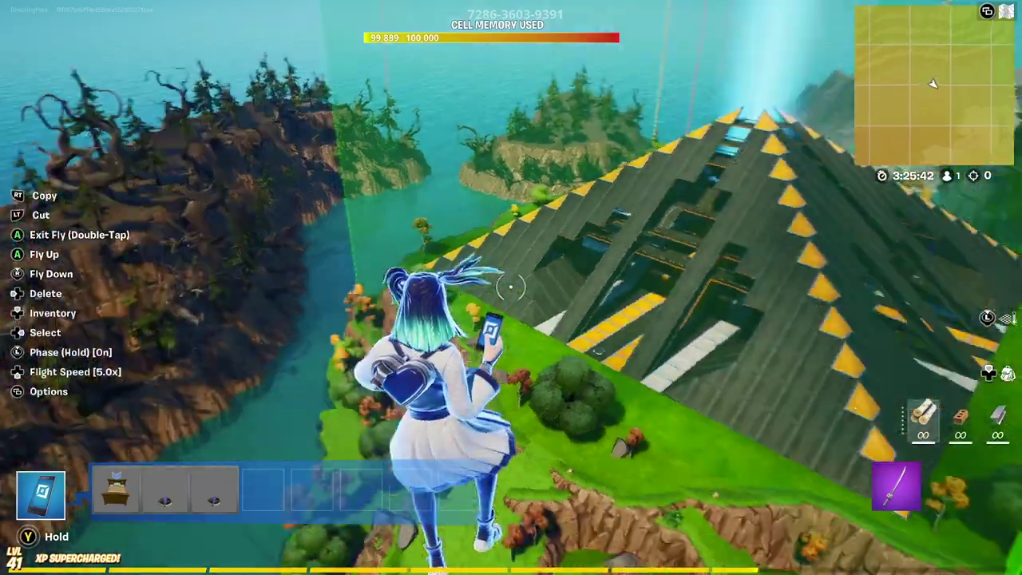
# Place the bed objective from the quick bar between the two nightstands, with Drops on and a reduced grid snap.
pyautogui.press('y')
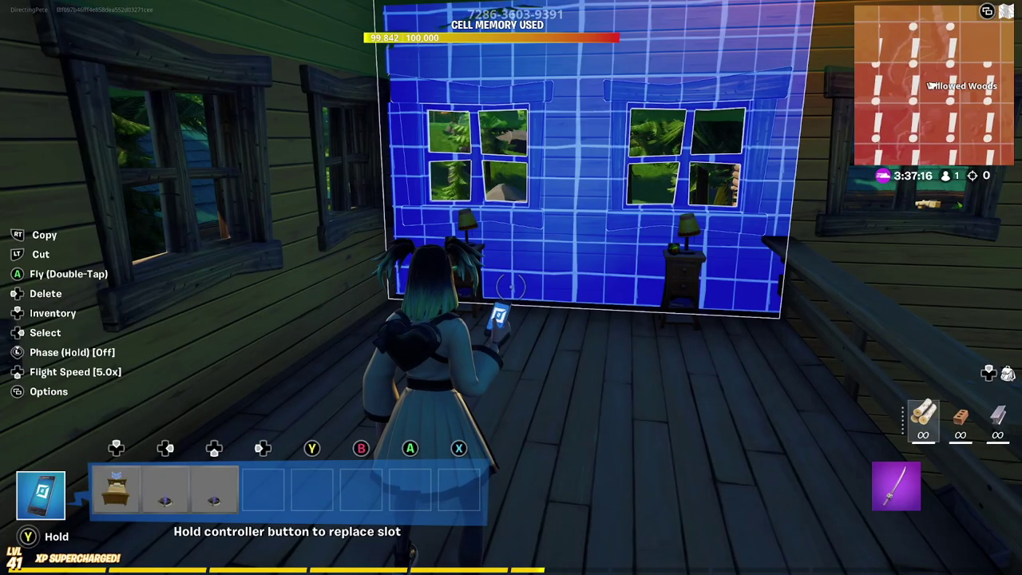
pyautogui.press('Up')
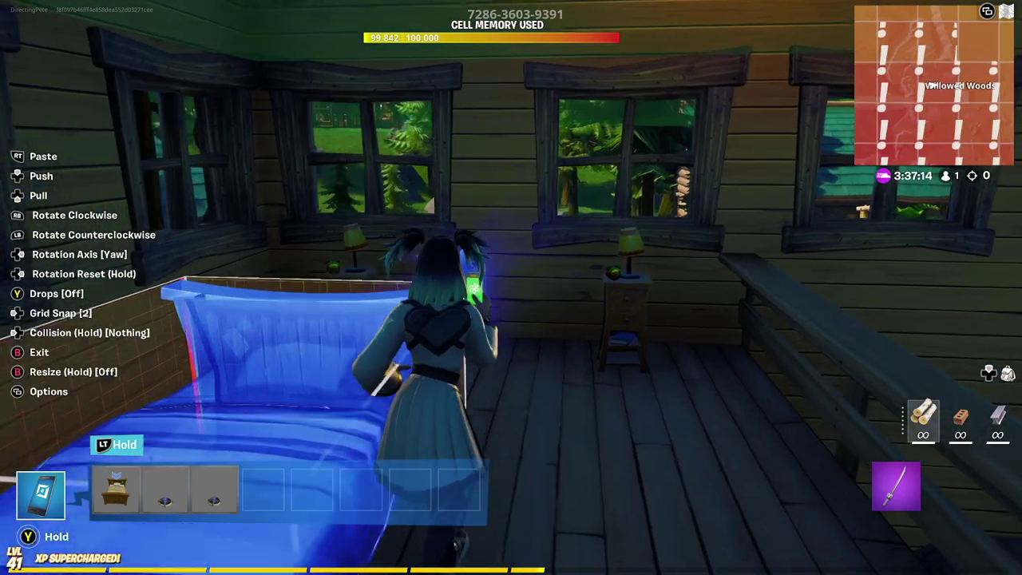
pyautogui.press('Up')
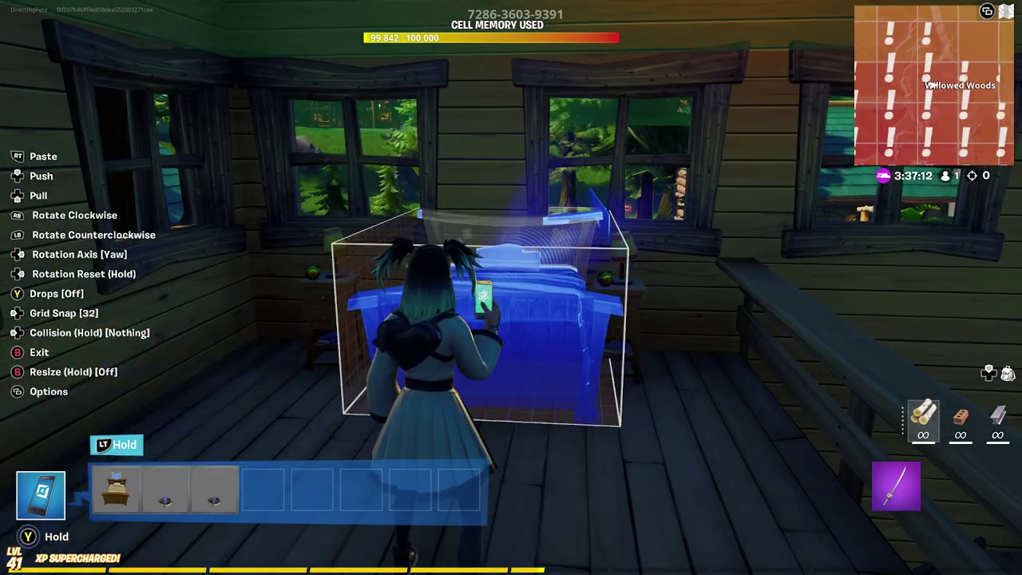
pyautogui.press('Left')
pyautogui.press('y')
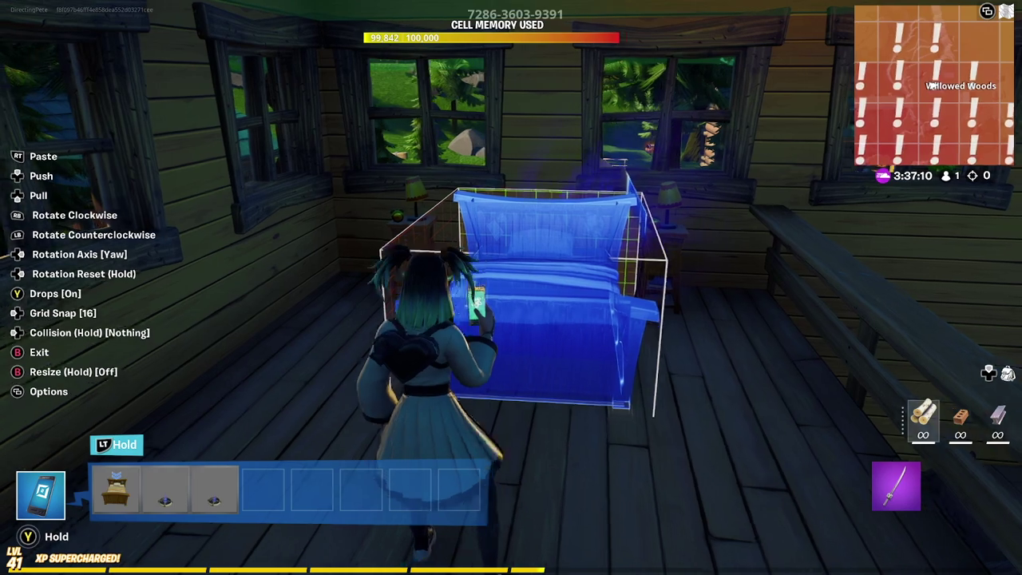
pyautogui.press('Left')
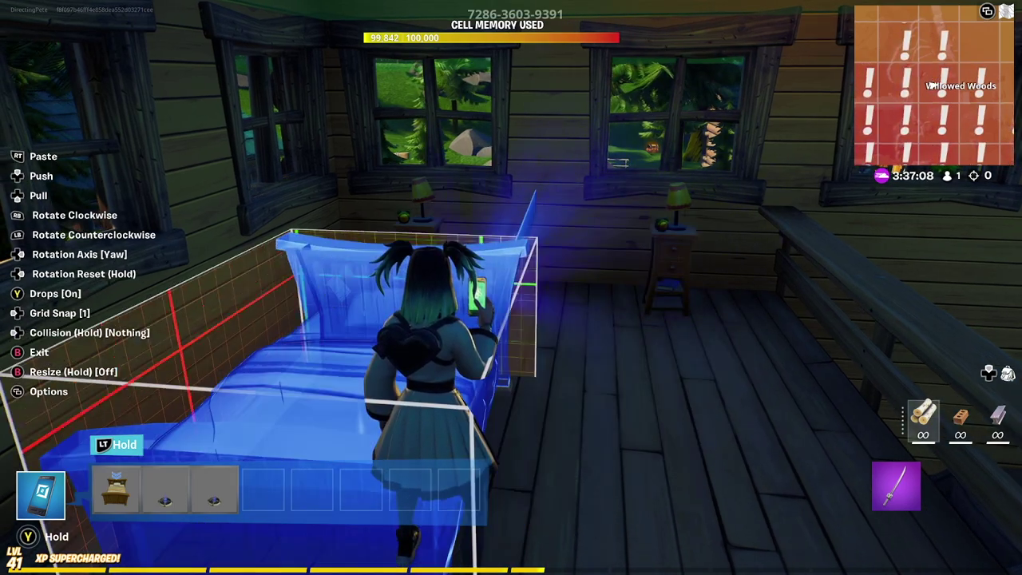
pyautogui.press('Left')
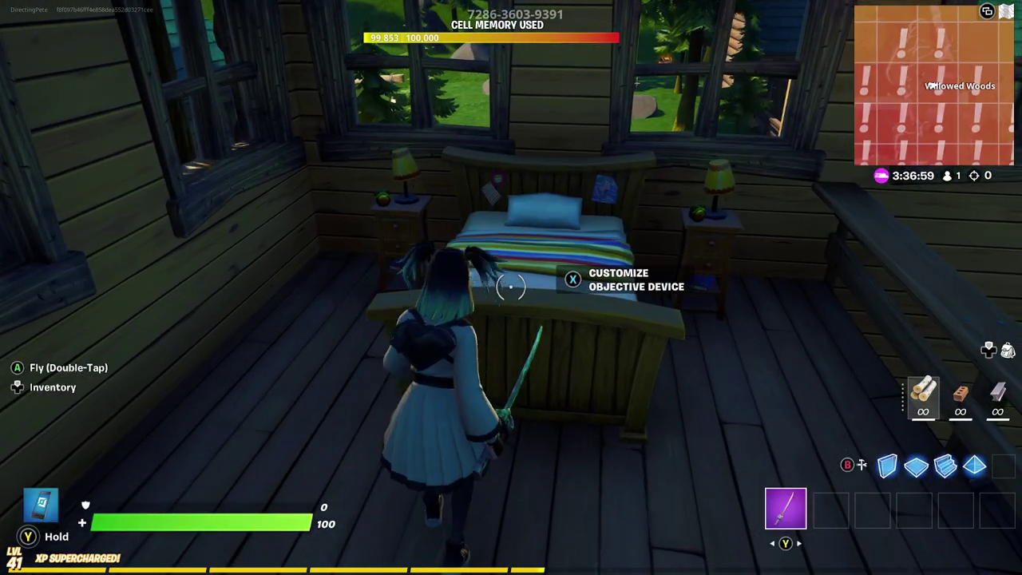
# Open the bed's Objective Device settings and review the basic options from Health down to Score.
pyautogui.press('x')
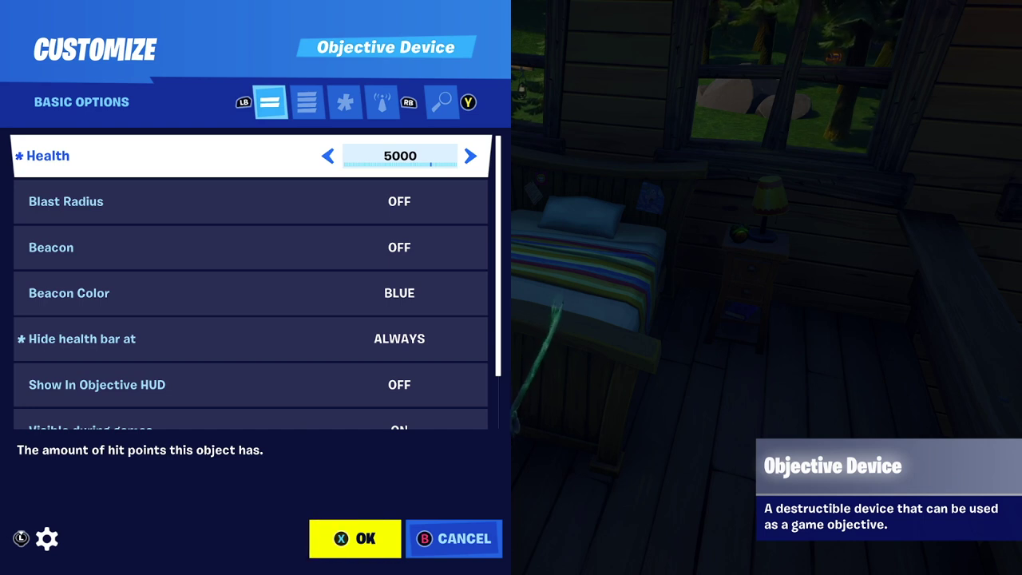
pyautogui.press('Down')
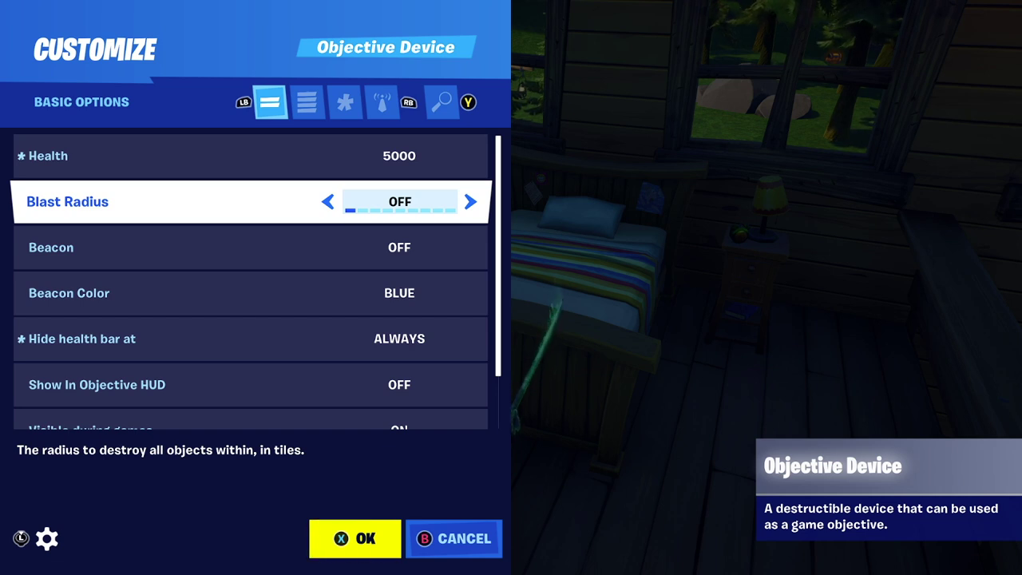
pyautogui.press('Down')
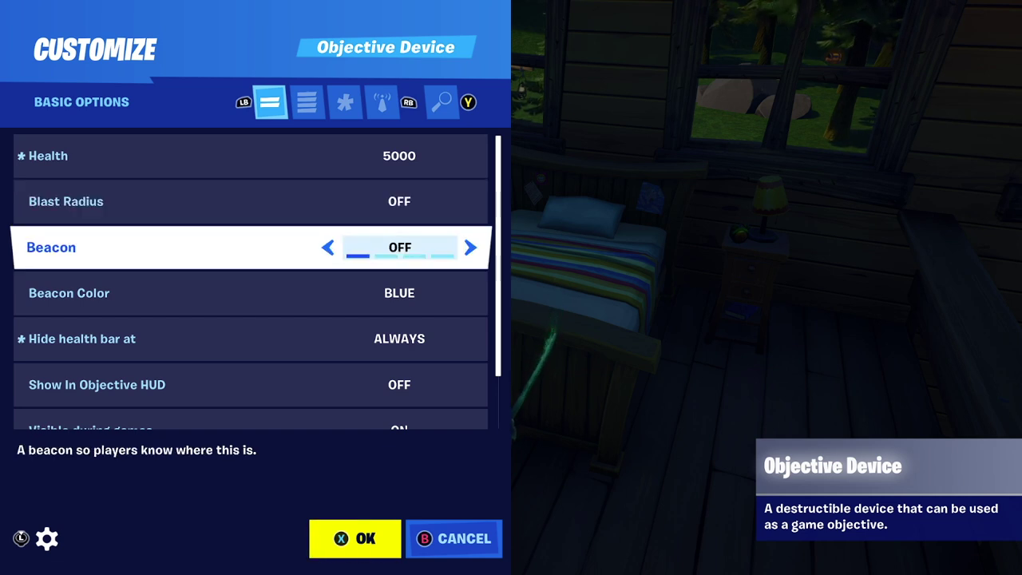
pyautogui.press('Down')
pyautogui.press('Down')
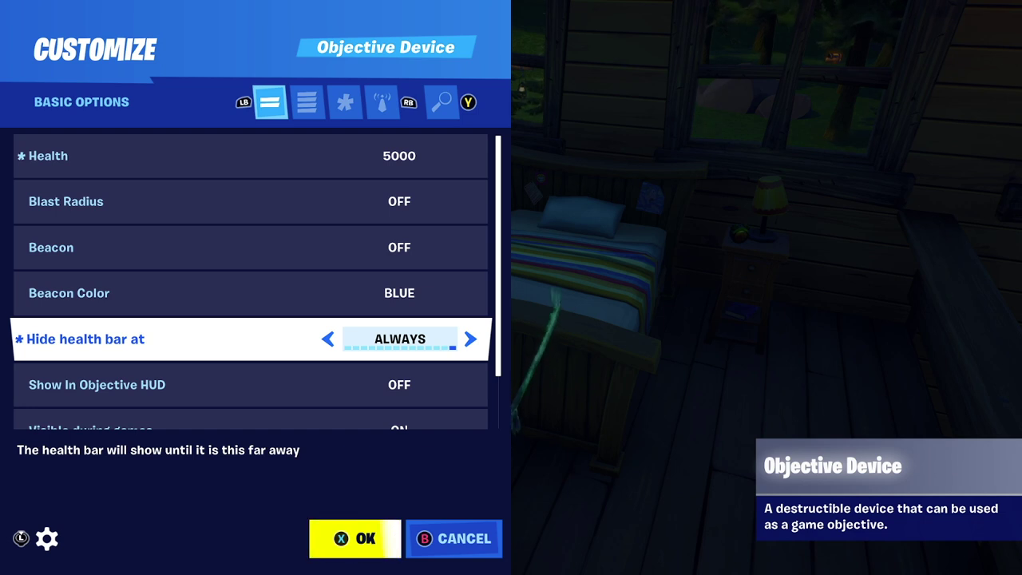
pyautogui.press('Down')
pyautogui.press('Down')
pyautogui.press('Down')
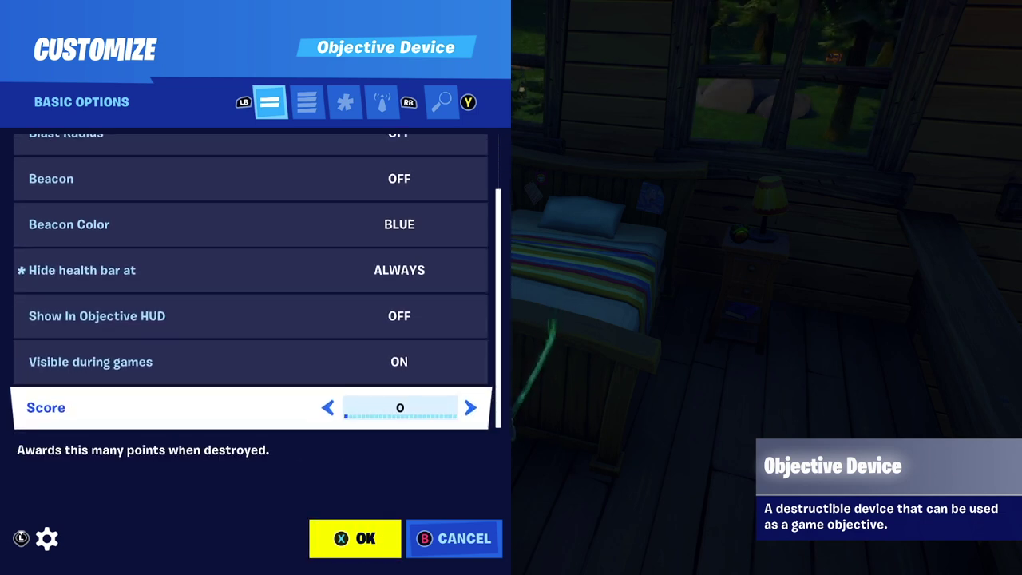
# Pick the Item Spawner from the device catalogue and place one on the floor at the bed's left side.
pyautogui.press('Up')
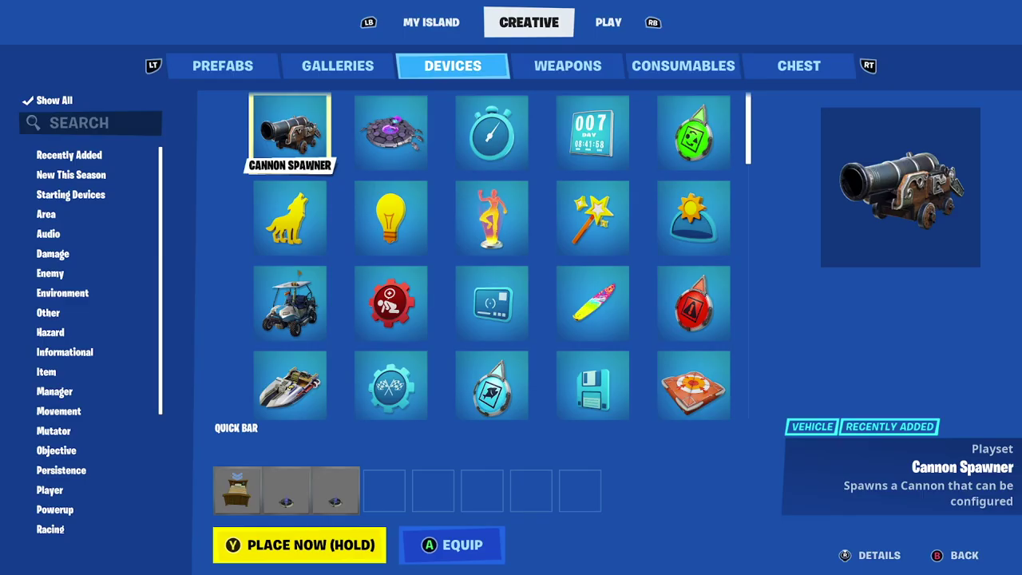
pyautogui.press('Right')
pyautogui.press('Down')
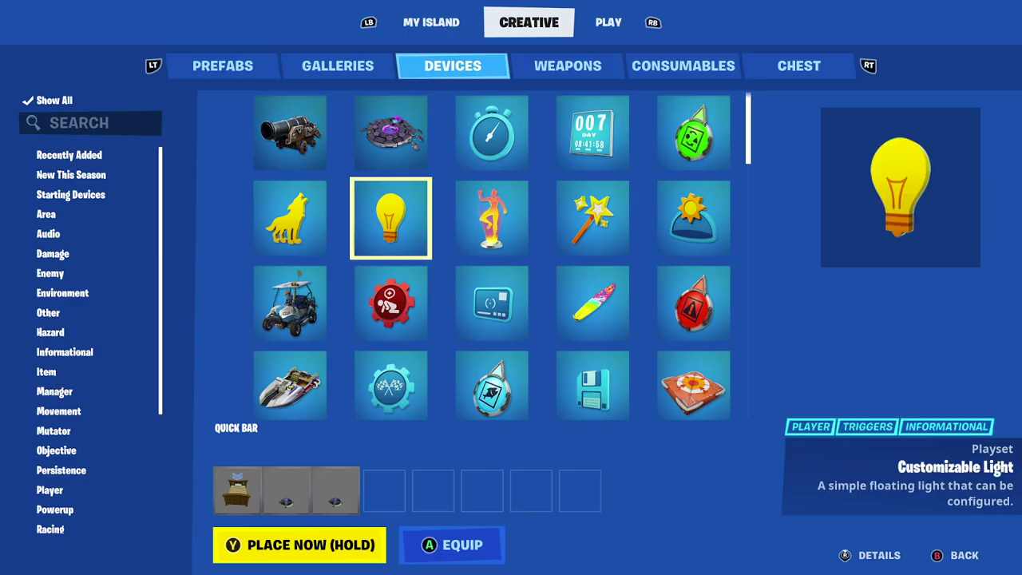
pyautogui.press('Down')
pyautogui.press('Down')
pyautogui.press('Down')
pyautogui.press('Down')
pyautogui.press('Down')
pyautogui.press('Down')
pyautogui.press('Down')
pyautogui.press('Down')
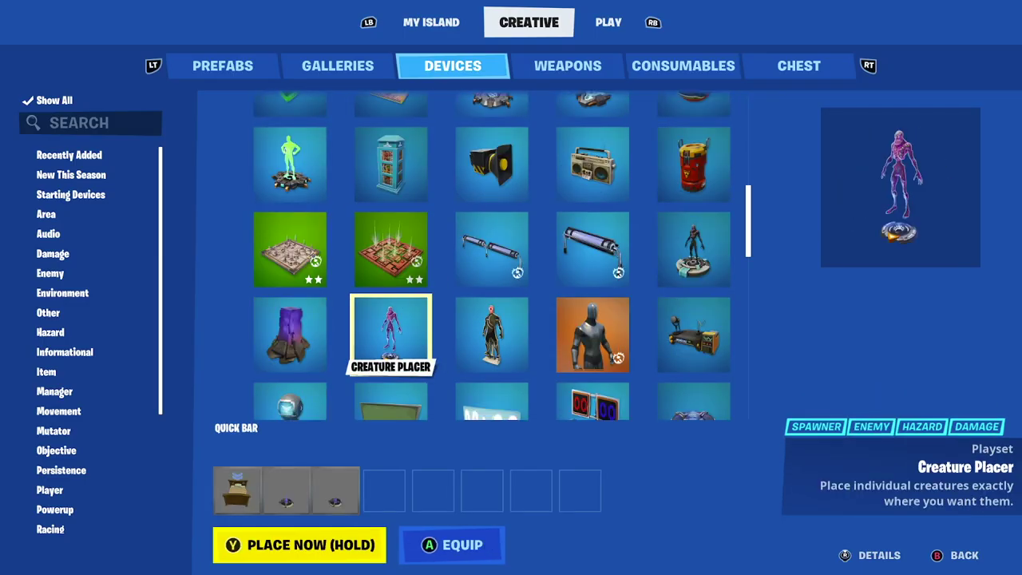
pyautogui.press('Down')
pyautogui.press('Right')
pyautogui.press('Right')
pyautogui.press('Right')
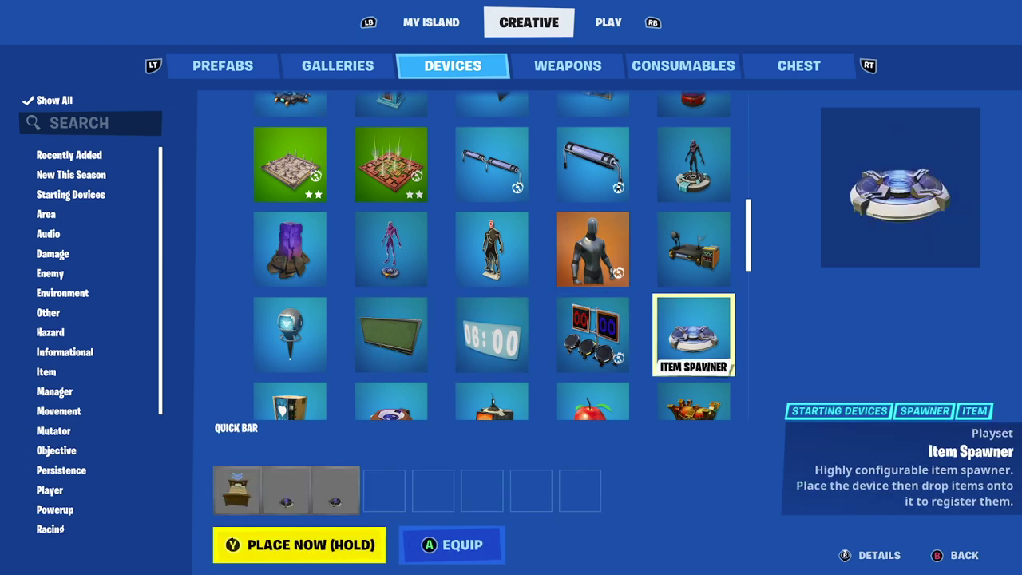
pyautogui.press('y')
pyautogui.press('y')
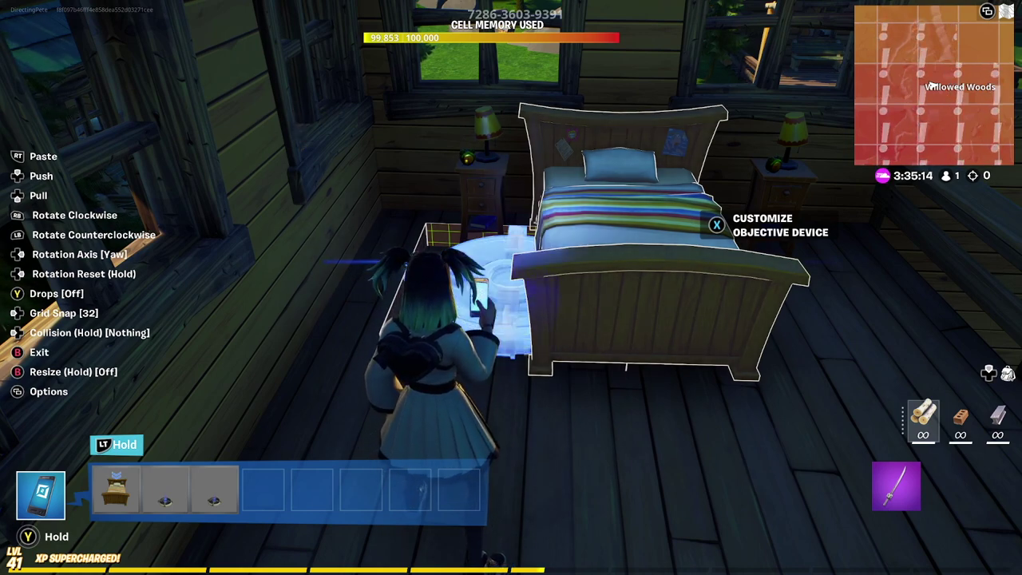
pyautogui.click(511, 288)
# Place a second item spawner on the floor at the bed's right side and leave placement.
pyautogui.press('d')
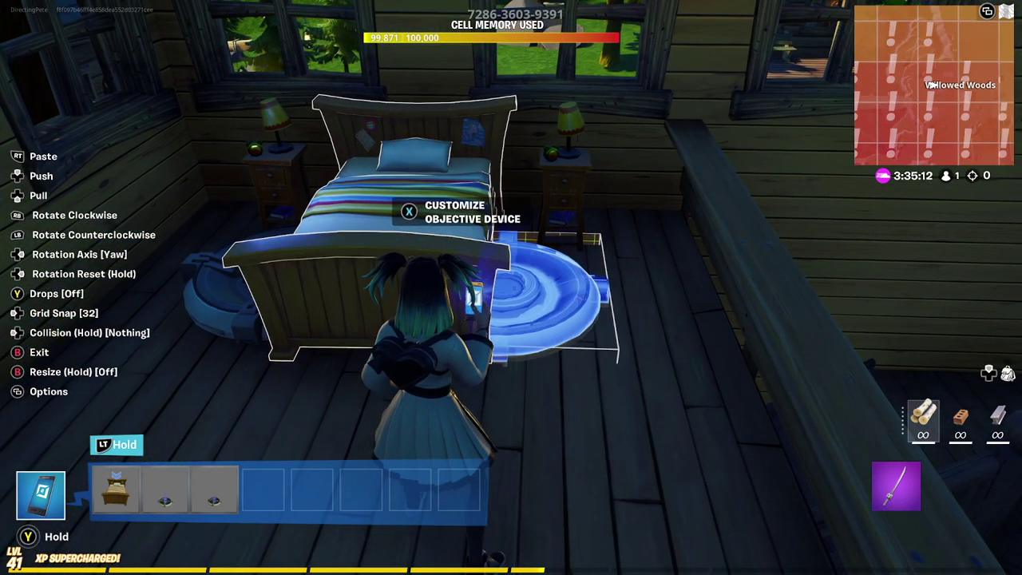
pyautogui.click(511, 287)
pyautogui.press('Escape')
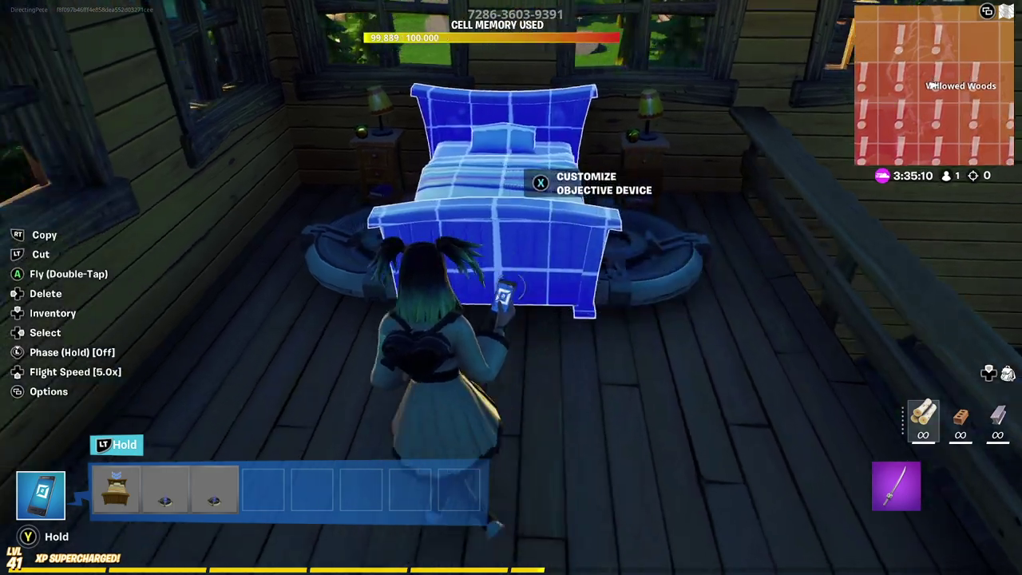
# Delete the item spawner at the bed's right side.
pyautogui.press('1')
pyautogui.press('d')
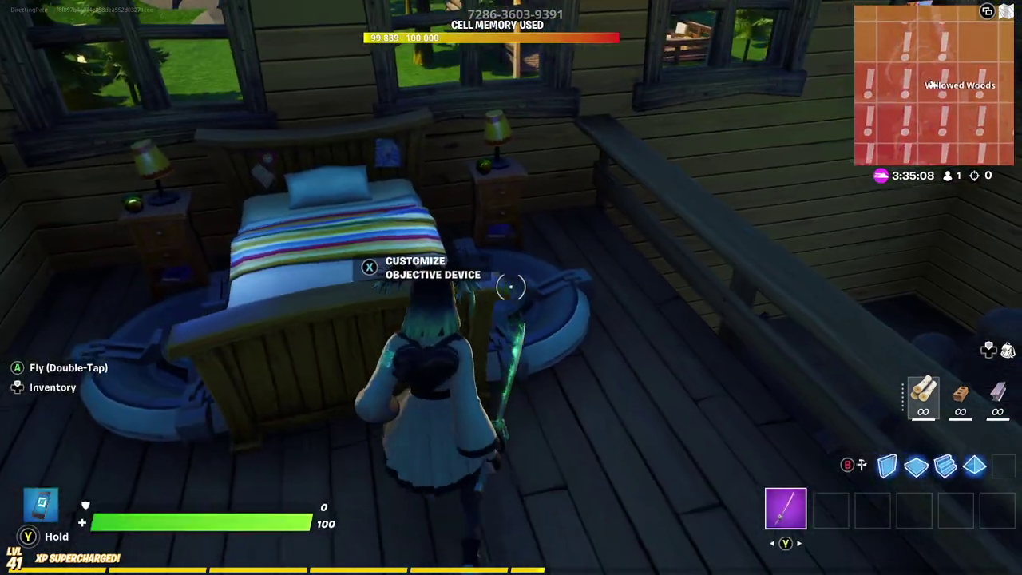
pyautogui.press('a')
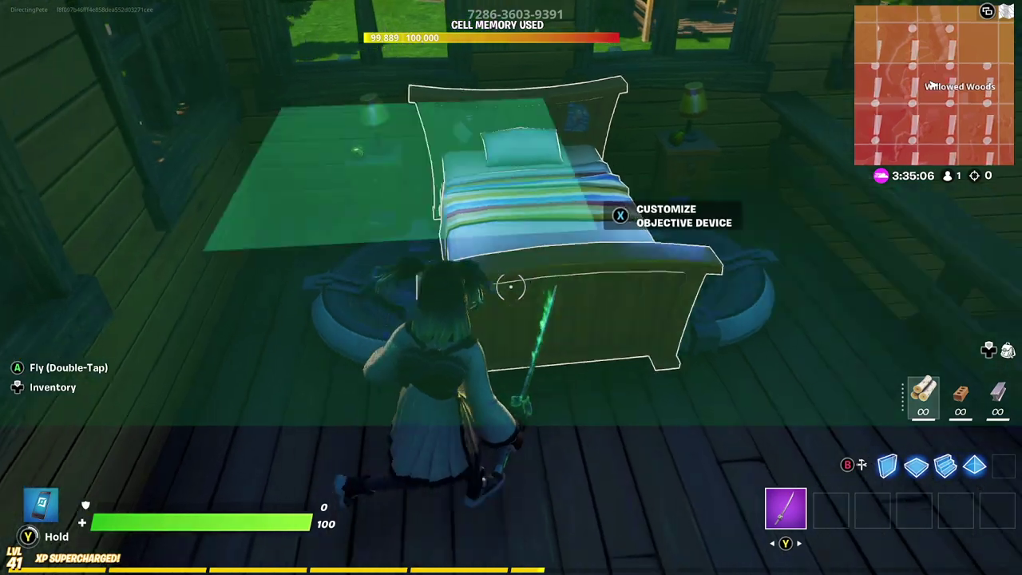
pyautogui.press('y')
pyautogui.press('Delete')
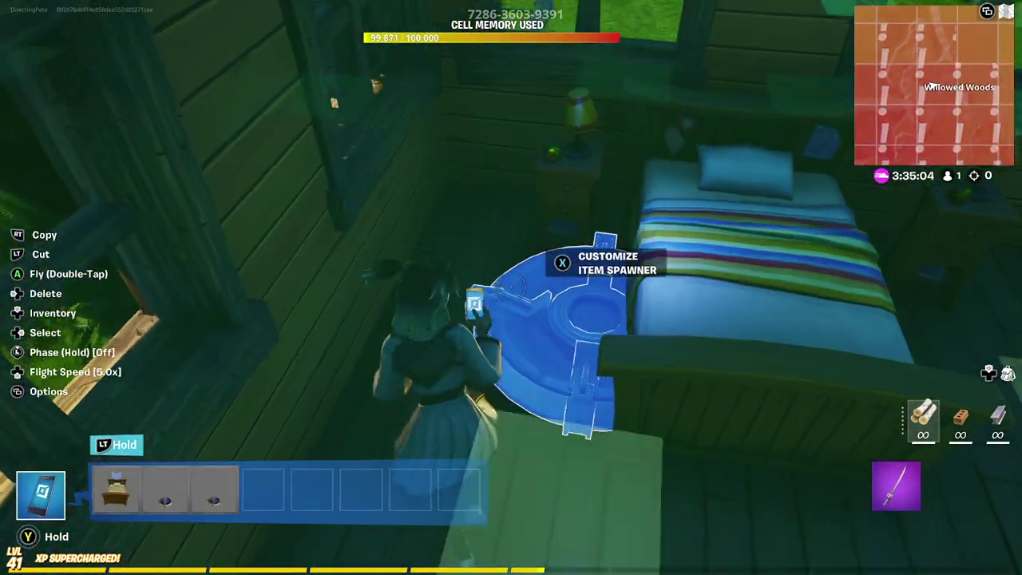
# Open the settings of the item spawner at the bed's left side, keep Random Spawns off and set Visible During Games to Off.
pyautogui.press('x')
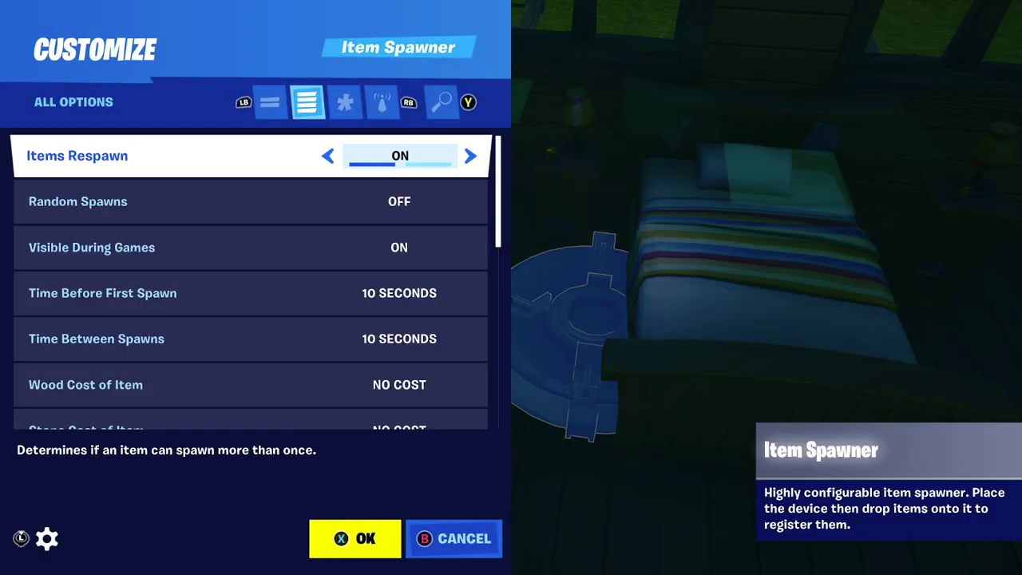
pyautogui.press('Down')
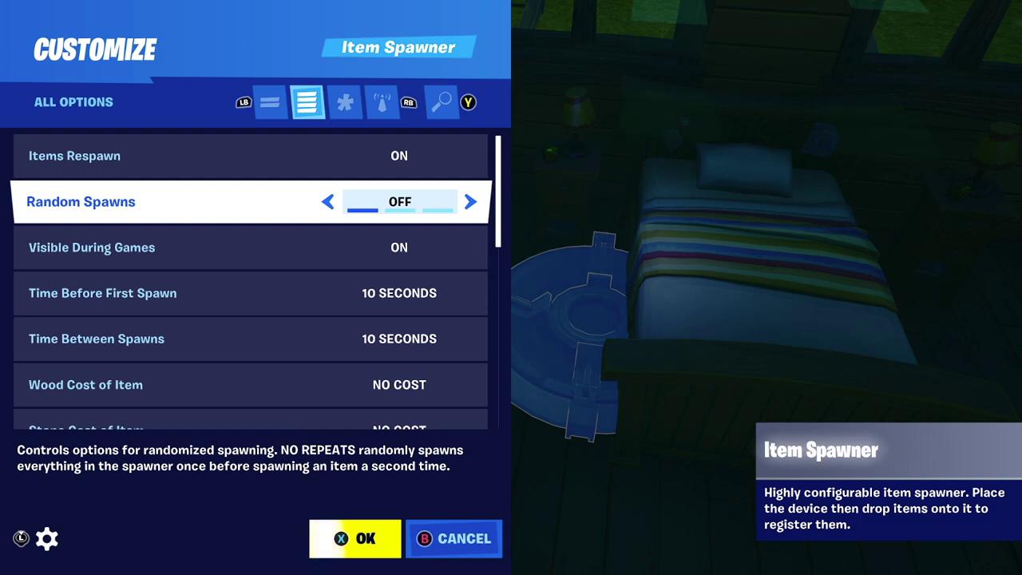
pyautogui.press('Right')
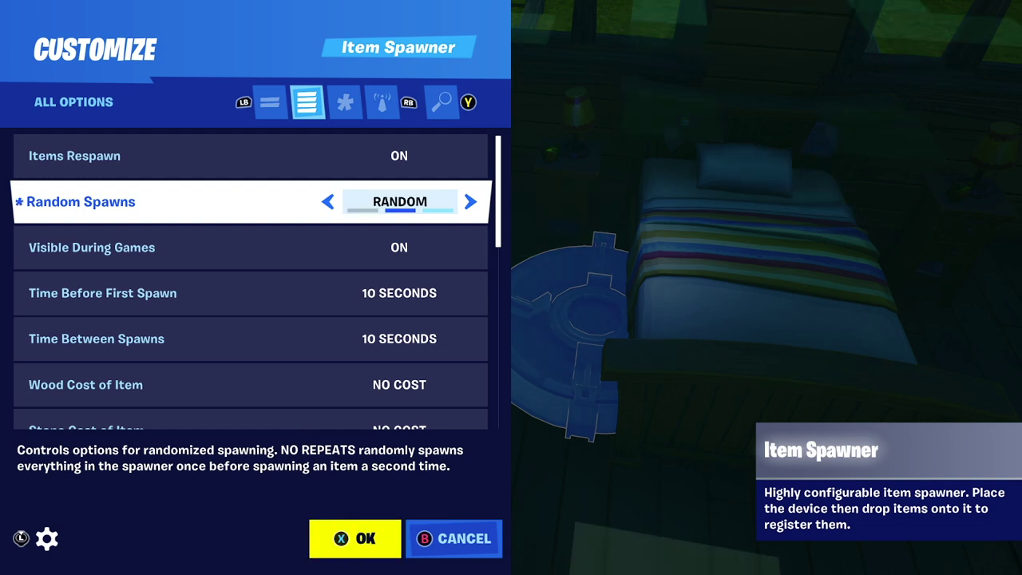
pyautogui.press('Left')
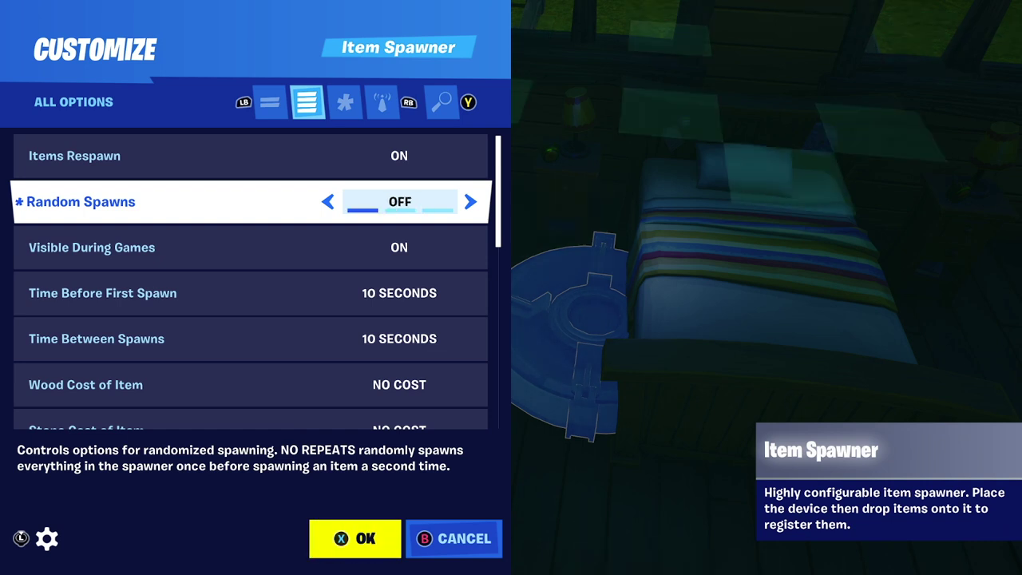
pyautogui.press('Down')
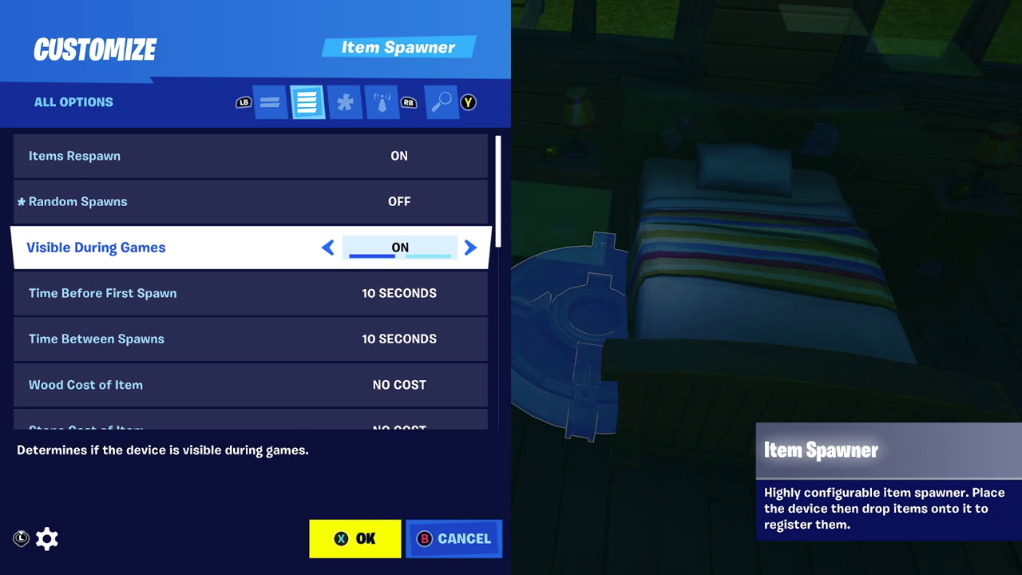
pyautogui.press('Right')
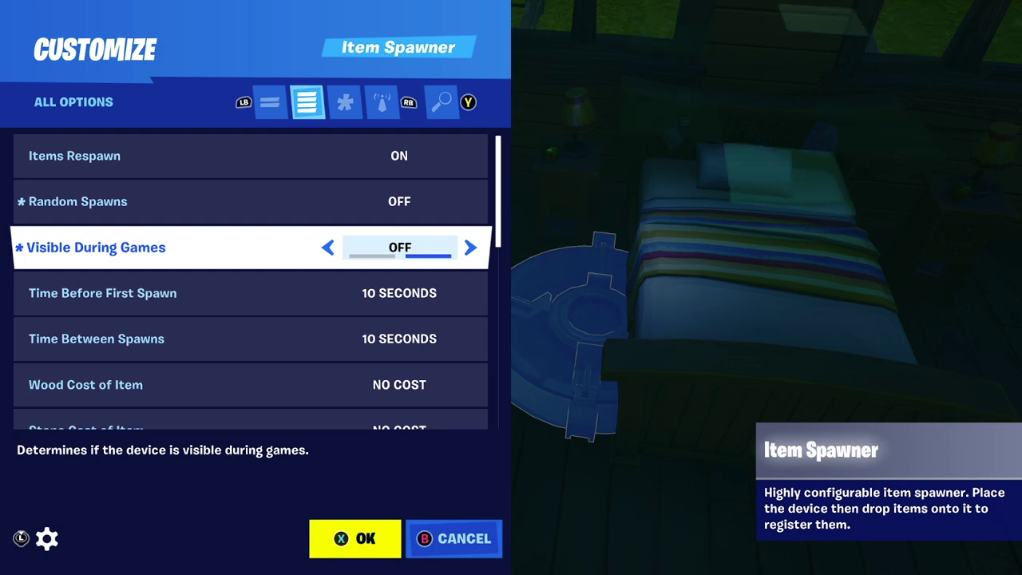
# Set the item spawner's Time Before First Spawn to Never.
pyautogui.press('Down')
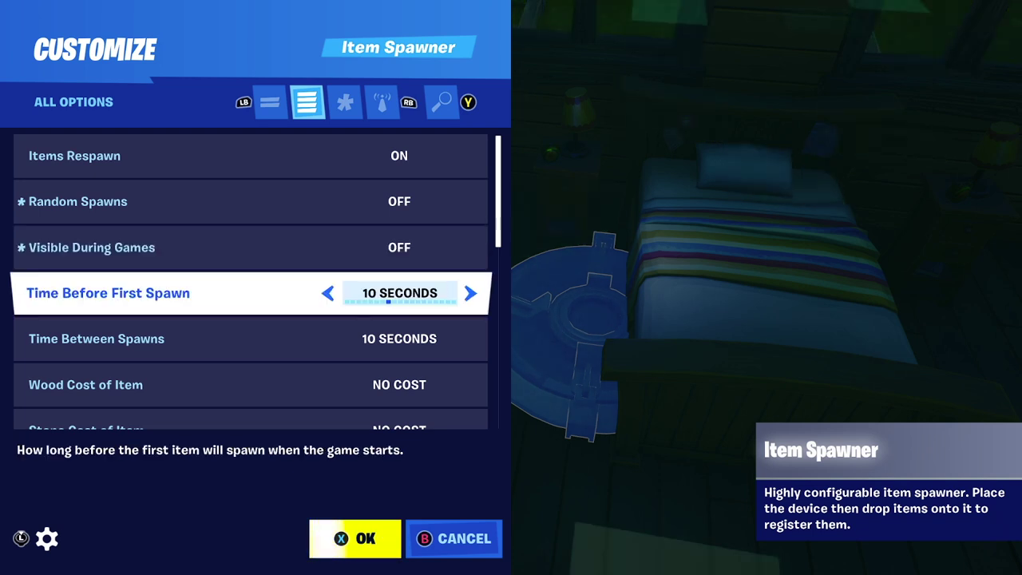
pyautogui.press('Left')
pyautogui.press('Left')
pyautogui.press('Left')
pyautogui.press('Left')
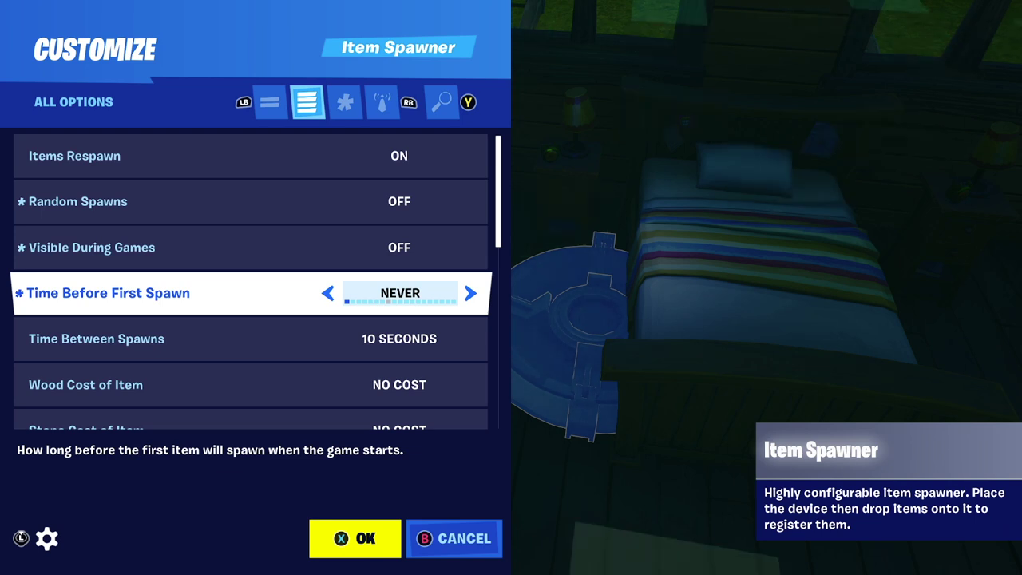
# Set the item spawner's Time Between Spawns to Never.
pyautogui.press('Down')
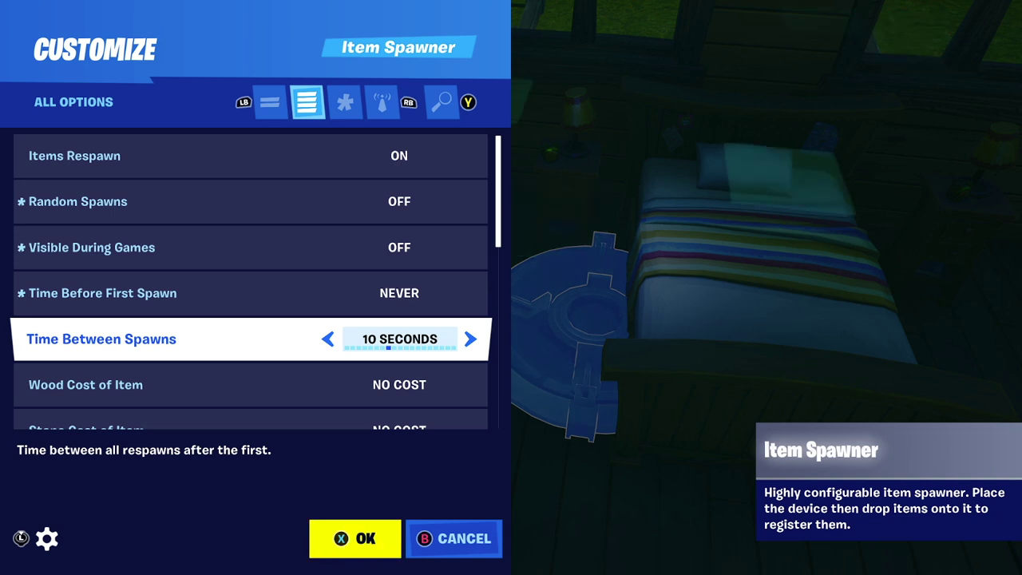
pyautogui.press('Left')
pyautogui.press('Left')
pyautogui.press('Left')
pyautogui.press('Left')
pyautogui.press('Left')
pyautogui.press('Left')
pyautogui.press('Left')
pyautogui.press('Left')
pyautogui.press('Left')
pyautogui.press('Left')
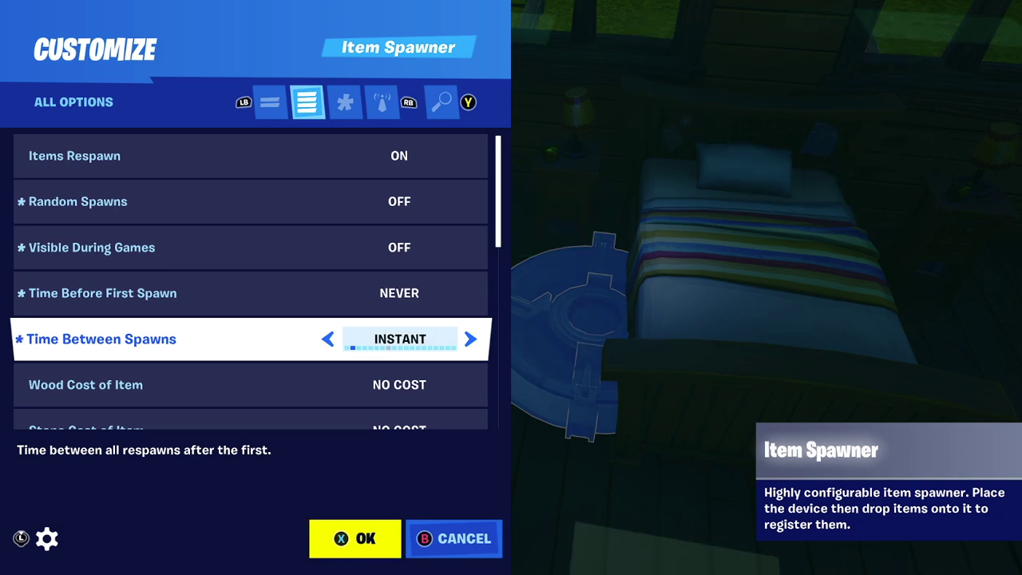
pyautogui.press('Left')
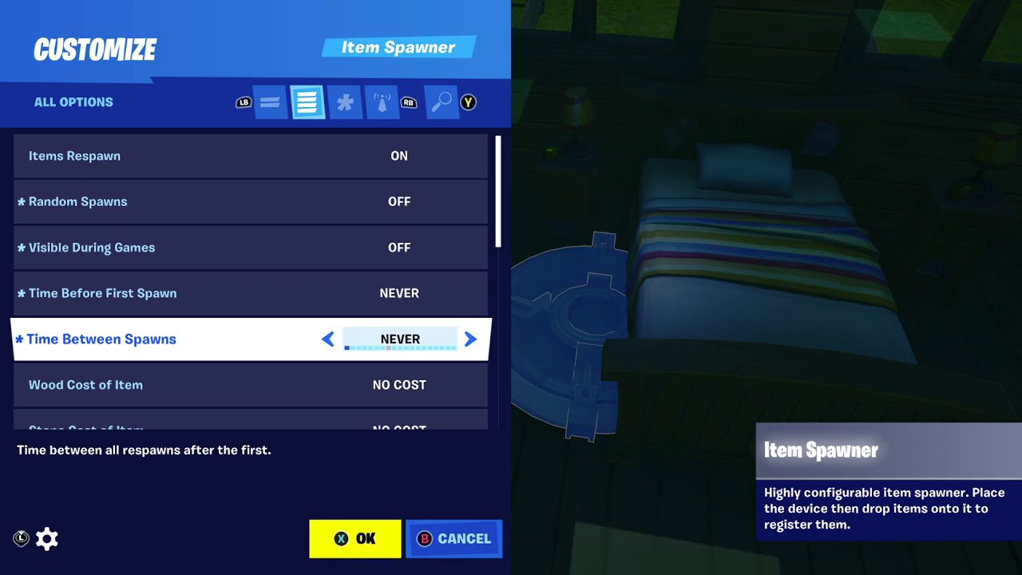
# Leave the item costs and bonus ammo at their defaults and set Run Over Pickup to On.
pyautogui.press('Down')
pyautogui.press('Down')
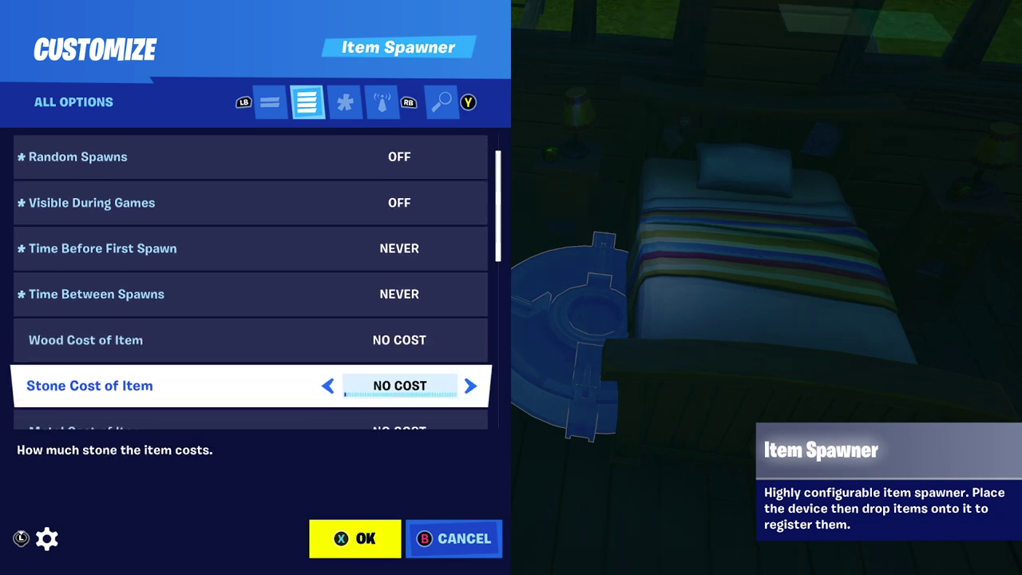
pyautogui.press('Down')
pyautogui.press('Down')
pyautogui.press('Down')
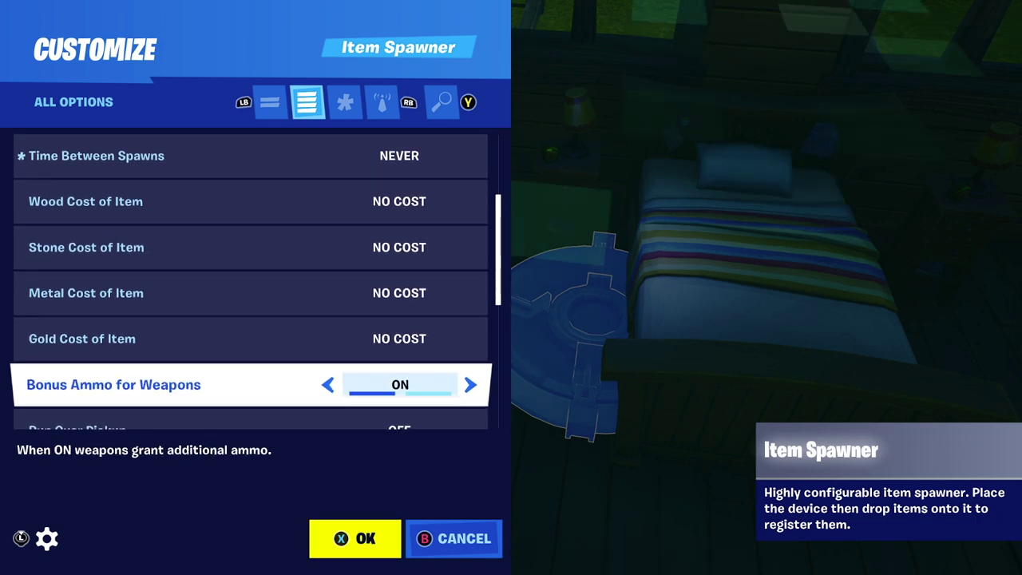
pyautogui.press('Down')
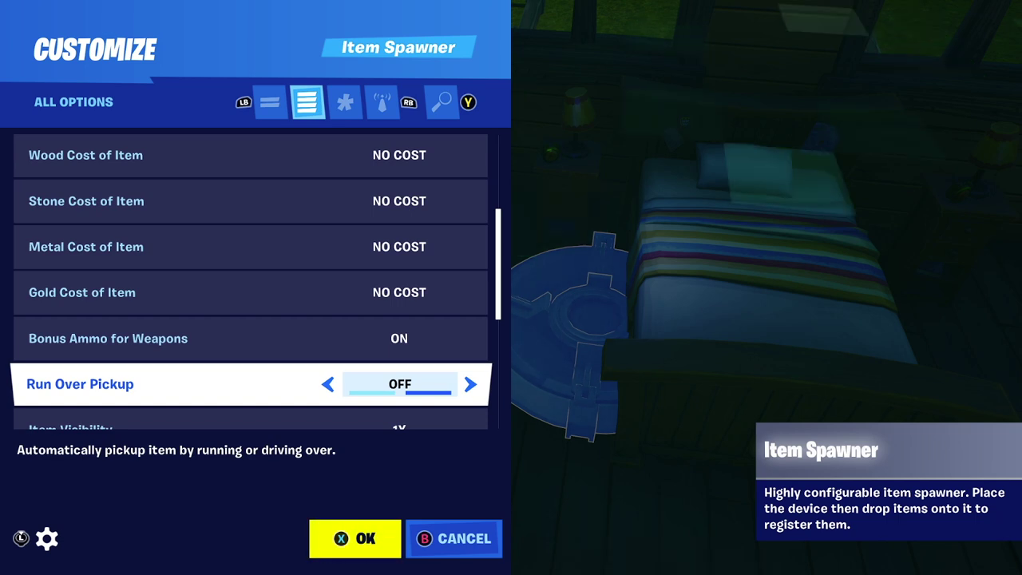
pyautogui.press('Right')
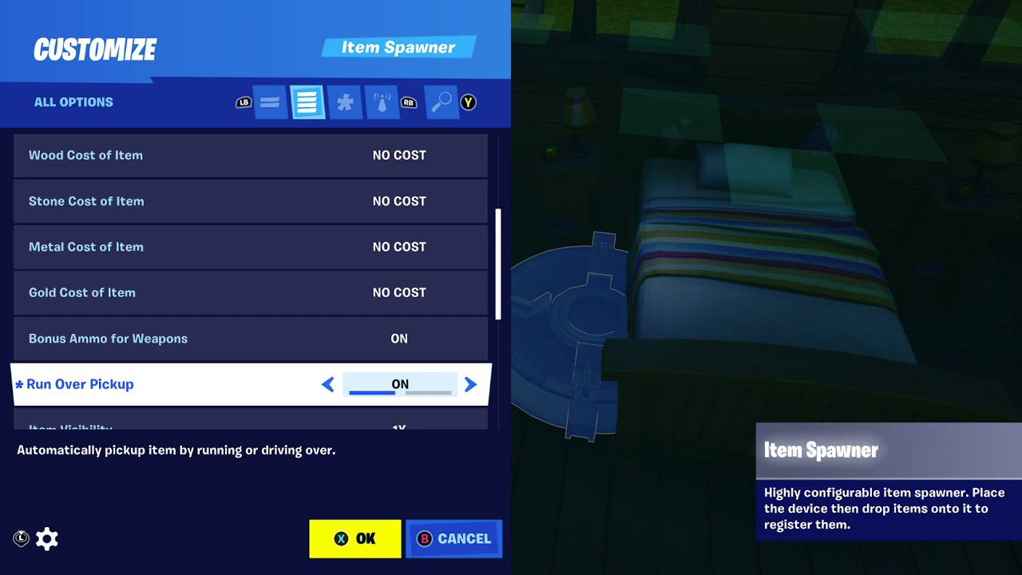
# Set Spawn Item When Receiving From to Channel 51 and apply the item spawner's settings.
pyautogui.press('Down')
pyautogui.press('Down')
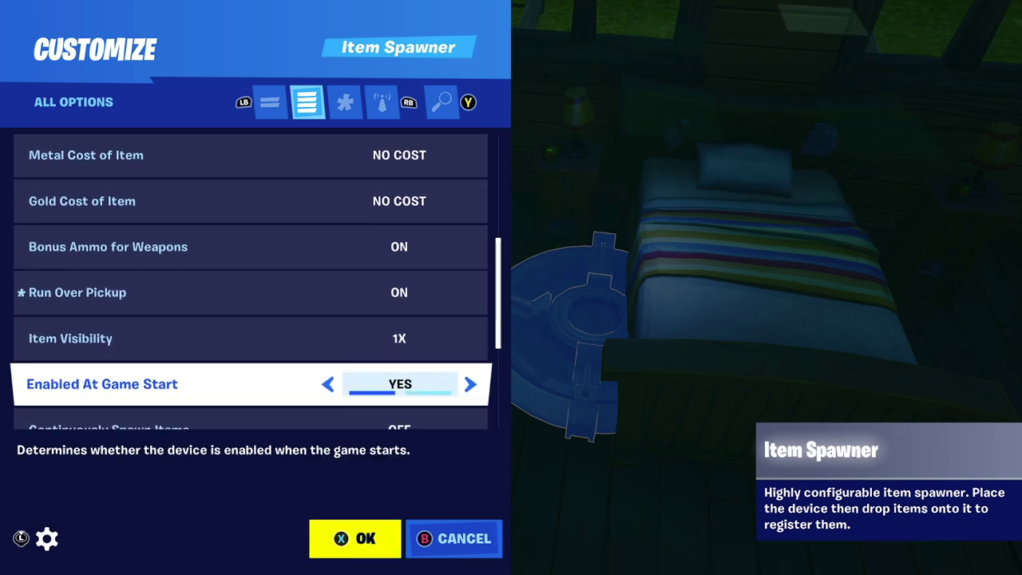
pyautogui.press('Down')
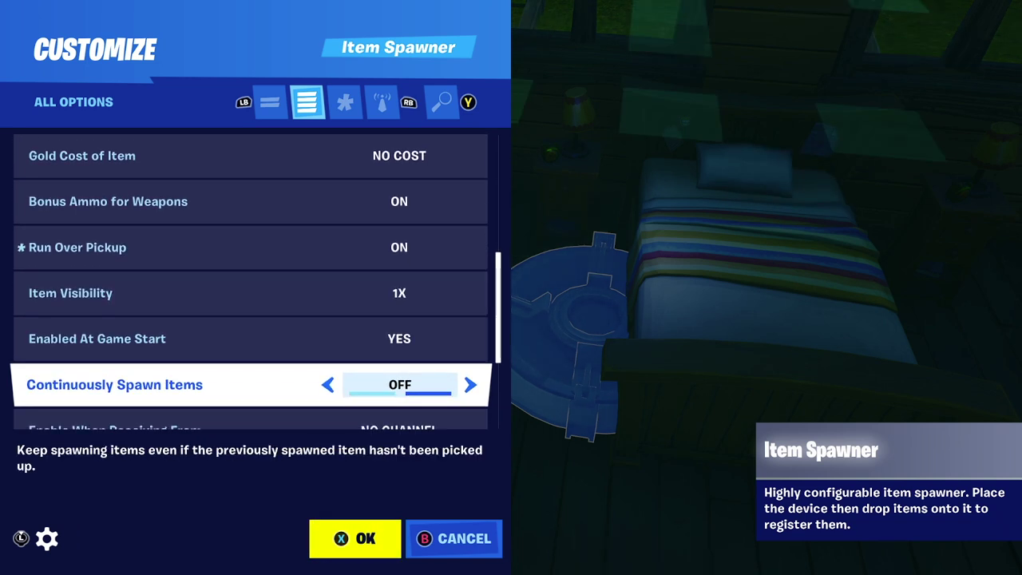
pyautogui.press('Down')
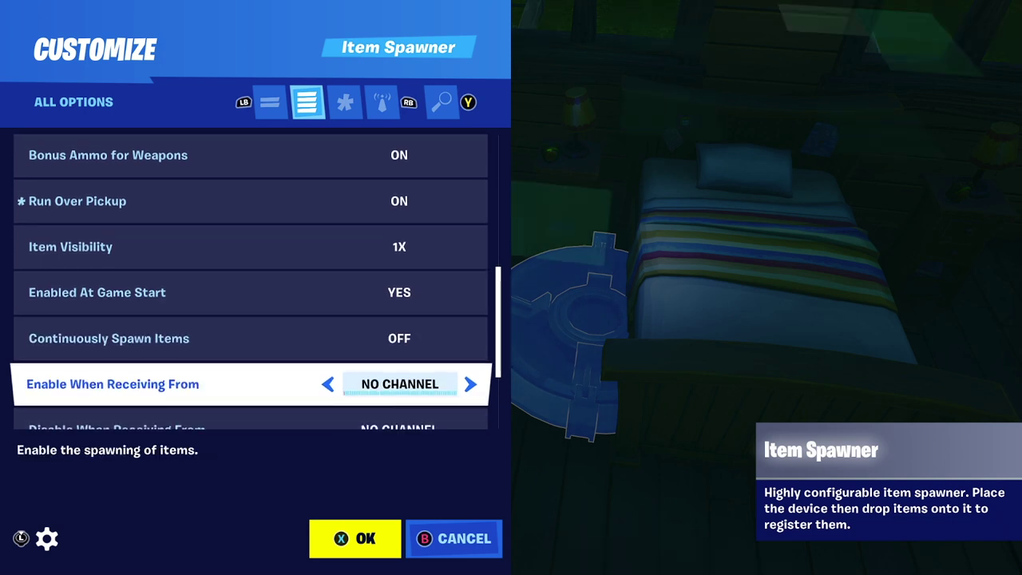
pyautogui.press('Down')
pyautogui.press('Down')
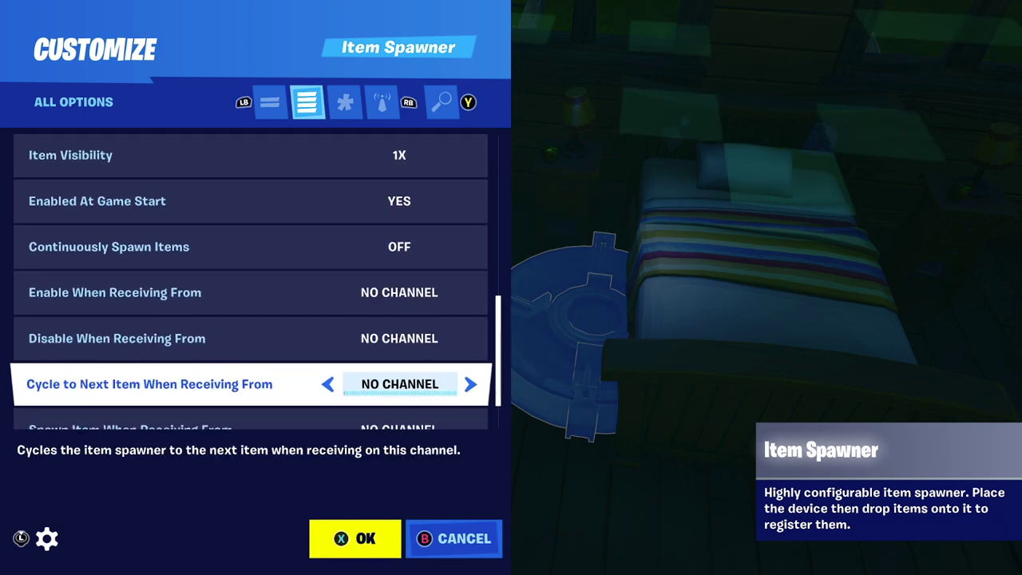
pyautogui.press('Down')
pyautogui.press('Right')
pyautogui.press('Right')
pyautogui.press('Right')
pyautogui.press('Right')
pyautogui.press('Right')
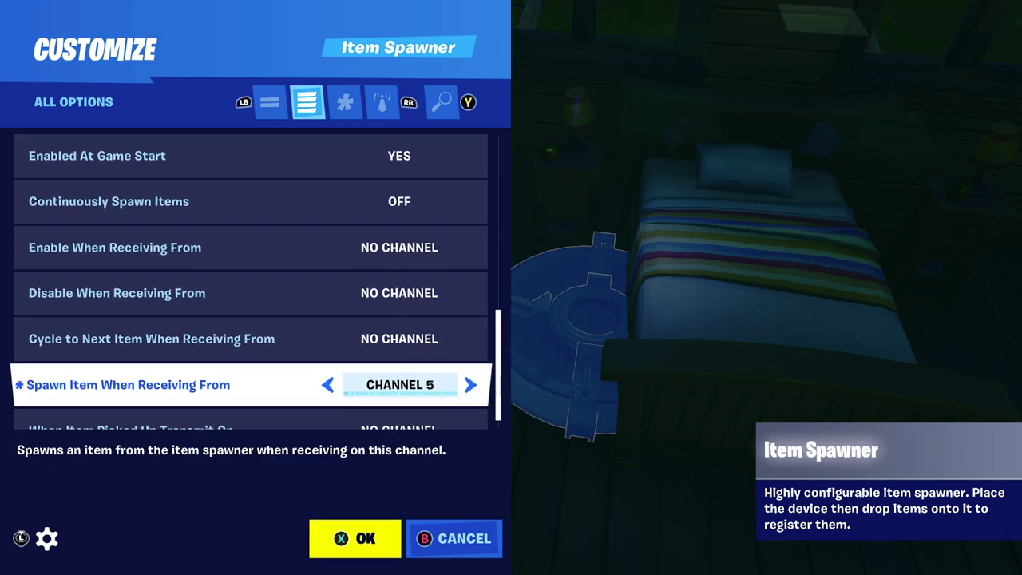
pyautogui.press('Right')
pyautogui.press('Right')
pyautogui.press('Right')
pyautogui.press('Right')
pyautogui.press('Right')
pyautogui.press('Right')
pyautogui.press('Right')
pyautogui.press('Right')
pyautogui.press('Right')
pyautogui.press('Right')
pyautogui.press('Right')
pyautogui.press('Right')
pyautogui.press('Right')
pyautogui.press('Right')
pyautogui.press('Right')
pyautogui.press('Right')
pyautogui.press('Right')
pyautogui.press('Right')
pyautogui.press('Right')
pyautogui.press('Right')
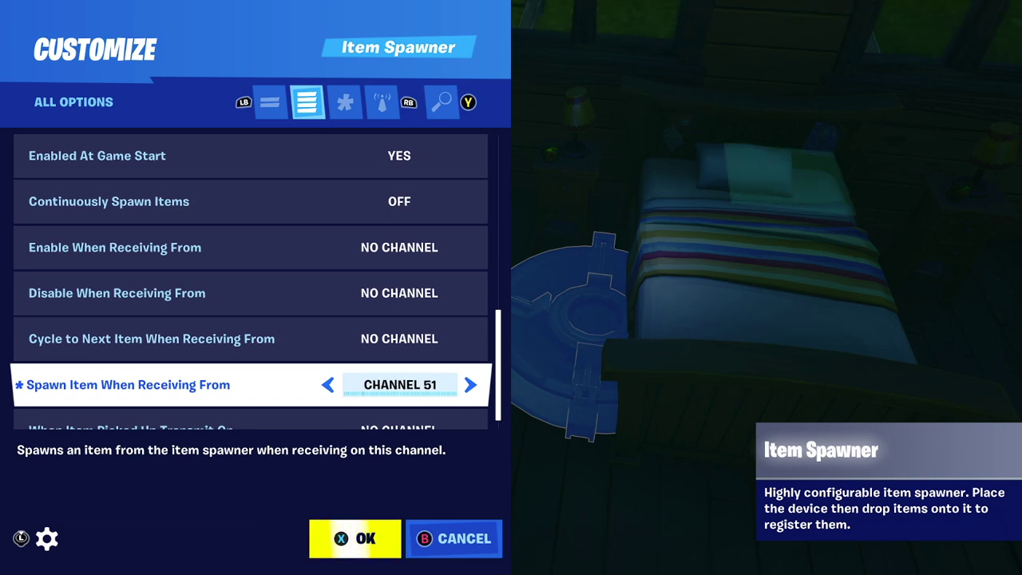
pyautogui.press('Return')
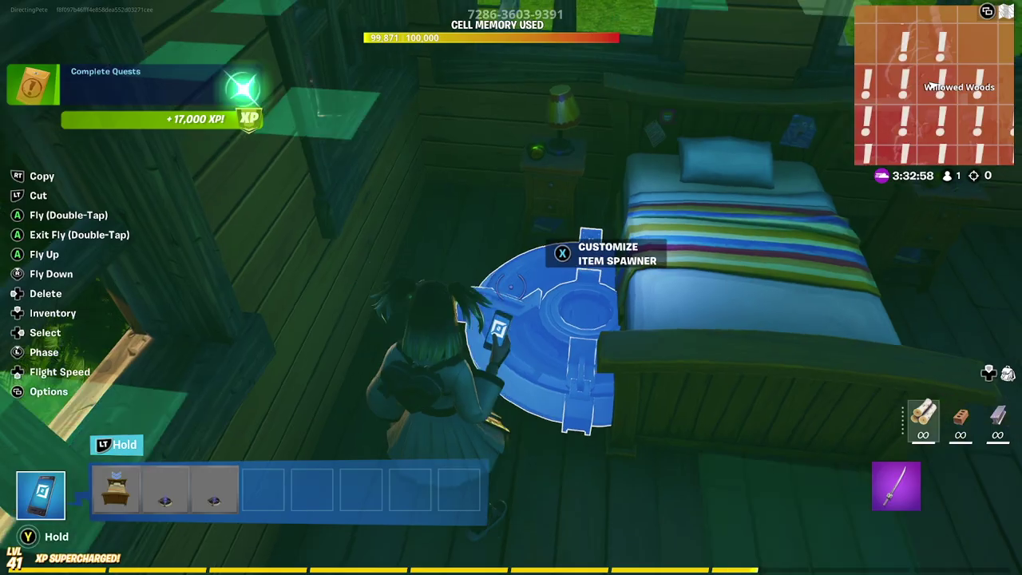
# Copy the configured item spawner, paste it on the floor at the bed's right side and leave placement.
pyautogui.click(511, 287)
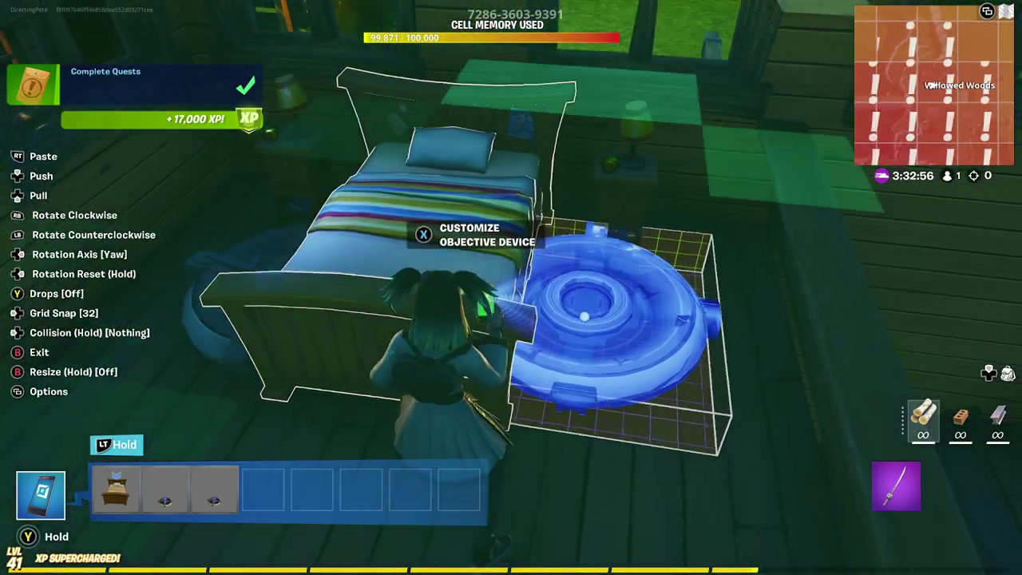
pyautogui.click(511, 287)
pyautogui.press('Escape')
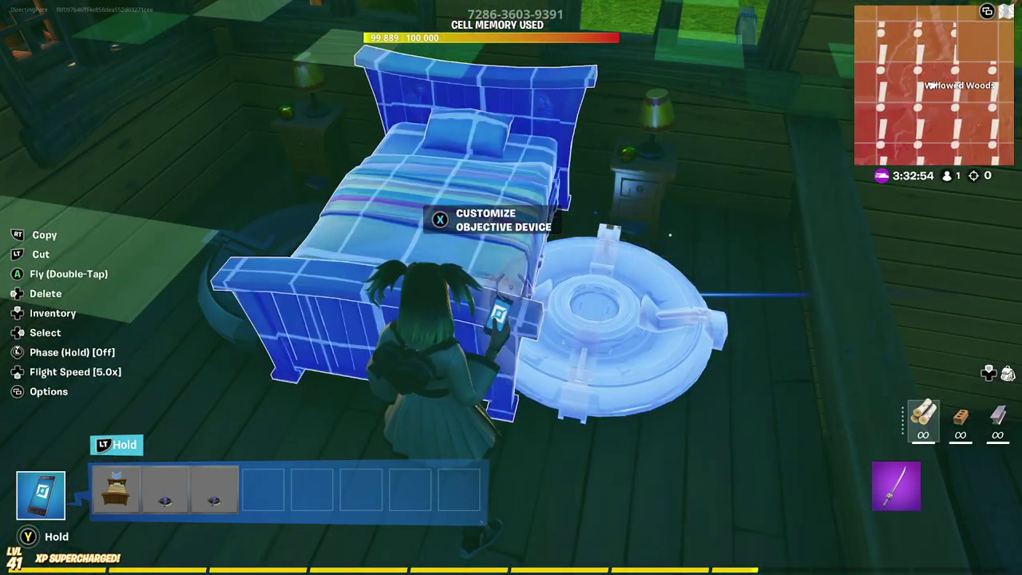
# Check the copied item spawner's options down to Run Over Pickup and close its settings.
pyautogui.press('y')
pyautogui.press('Return')
pyautogui.press('Down')
pyautogui.press('Down')
pyautogui.press('Down')
pyautogui.press('Down')
pyautogui.press('Down')
pyautogui.press('Down')
pyautogui.press('Down')
pyautogui.press('Down')
pyautogui.press('Down')
pyautogui.press('Down')
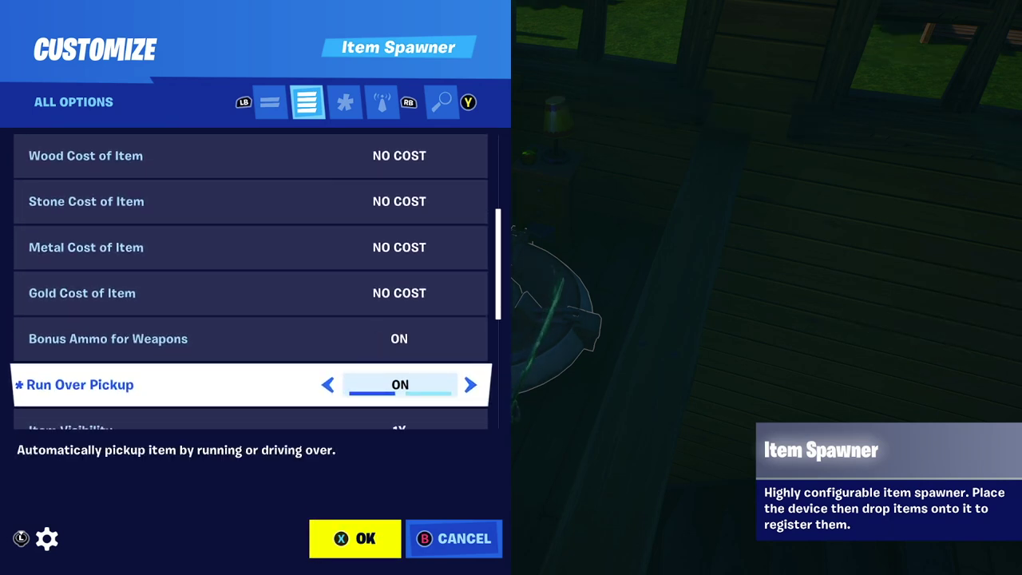
pyautogui.press('Escape')
# Drop 60 Gold from the play inventory onto the item spawner at the bed's left side.
pyautogui.press('Tab')
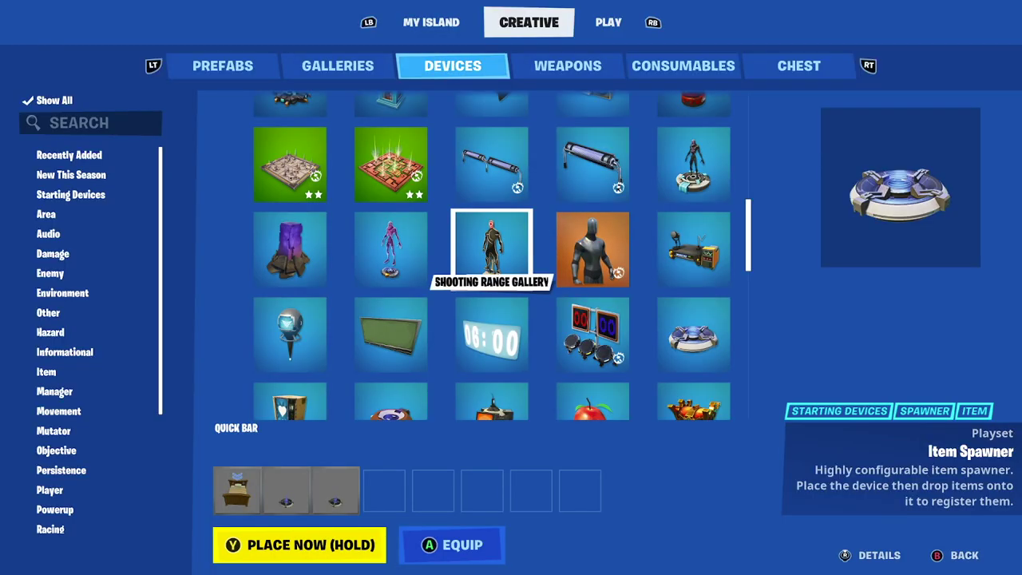
pyautogui.press('Right')
pyautogui.press('Right')
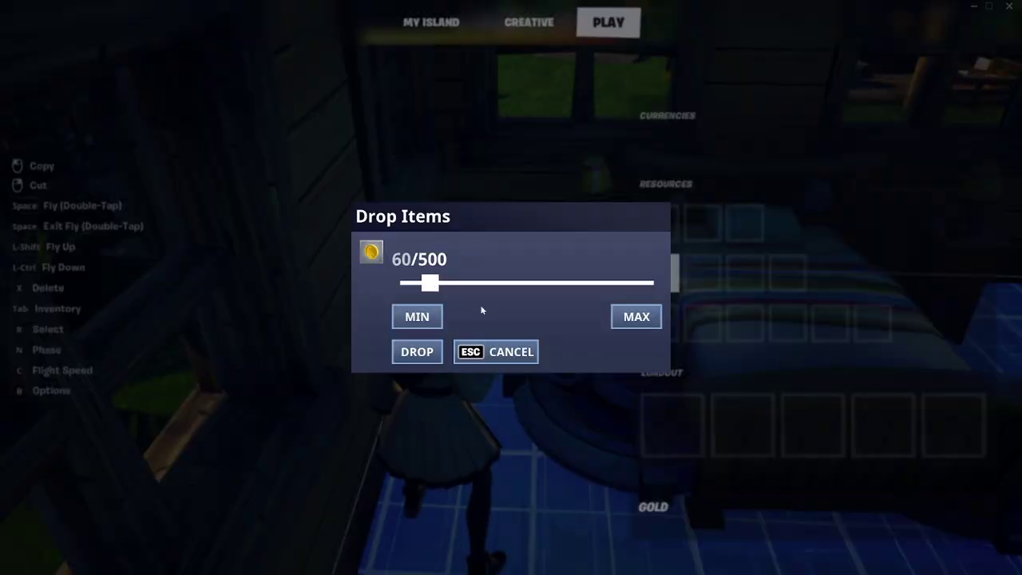
pyautogui.click(417, 351)
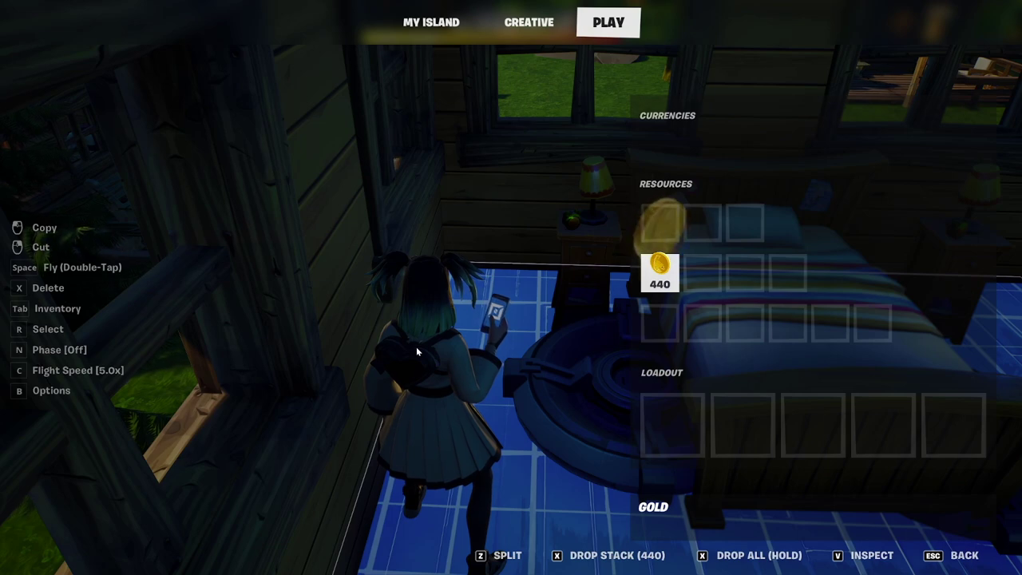
pyautogui.press('Escape')
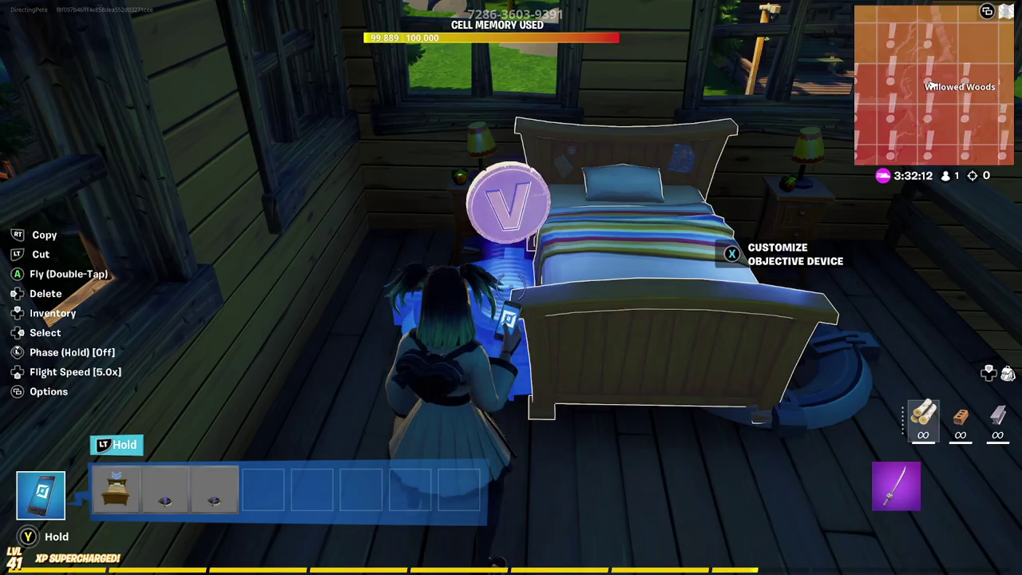
# Fill all five equipment slots with the Legendary Minigun from the weapons catalogue and leave the inventory.
pyautogui.press('y')
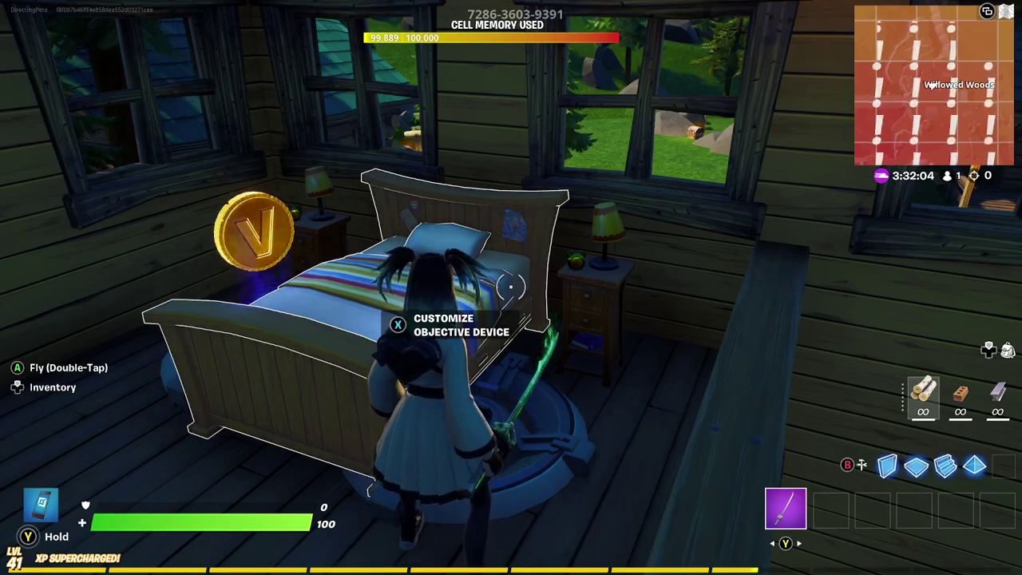
pyautogui.press('Escape')
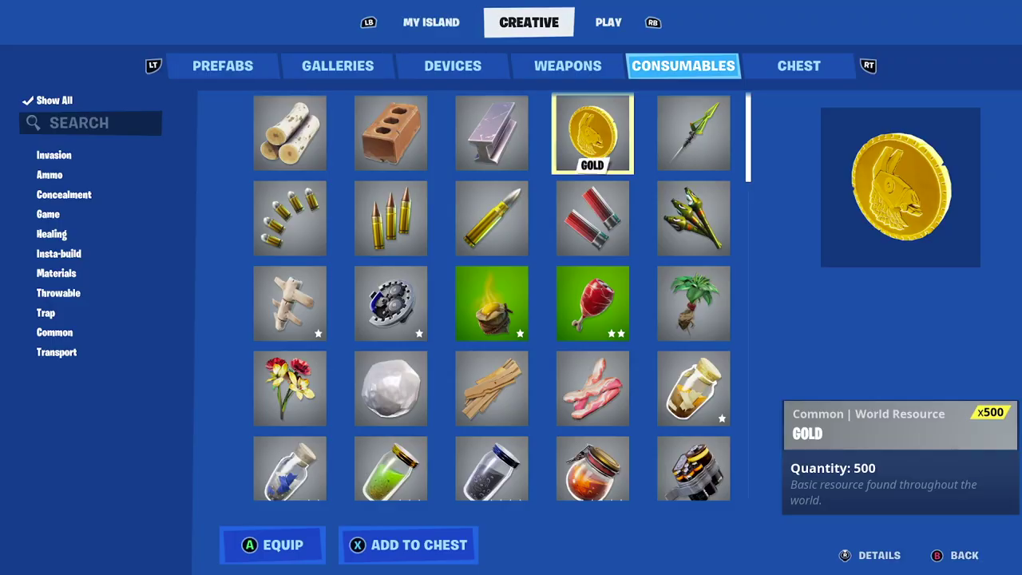
pyautogui.press('LT')
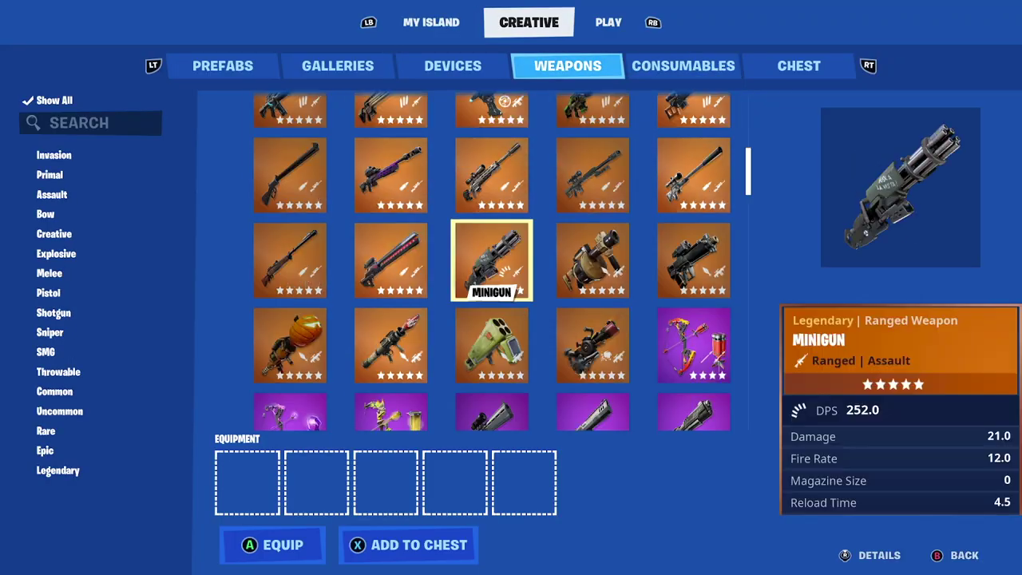
pyautogui.press('a')
pyautogui.press('a')
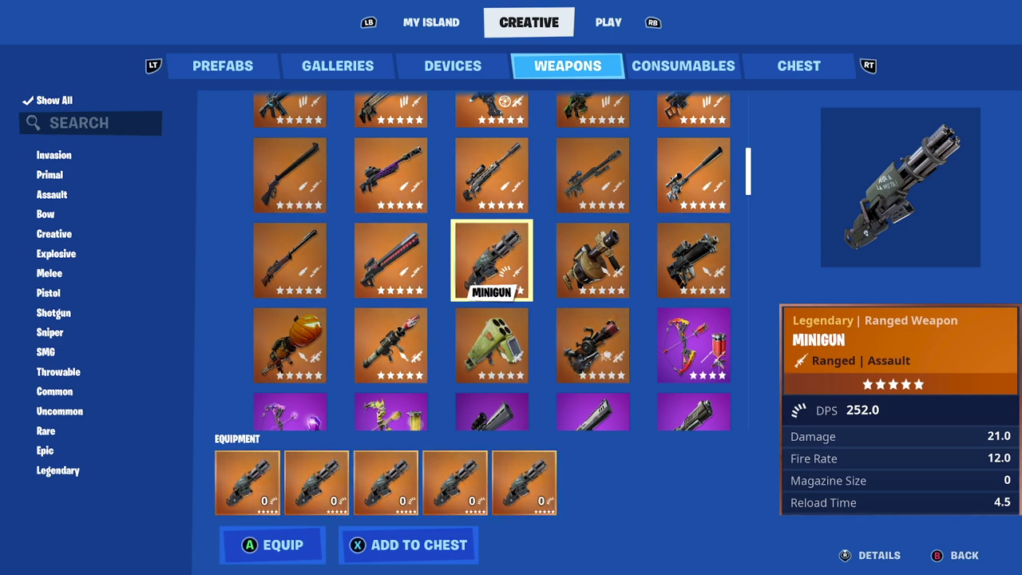
pyautogui.press('Escape')
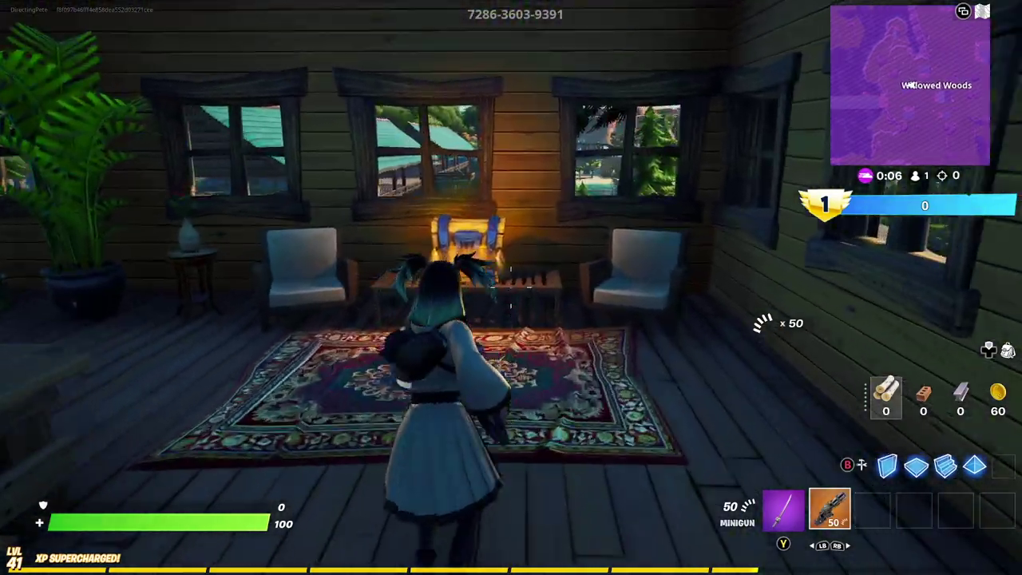
# Walk to the chest on the table in the test game and loot it.
pyautogui.press('w')
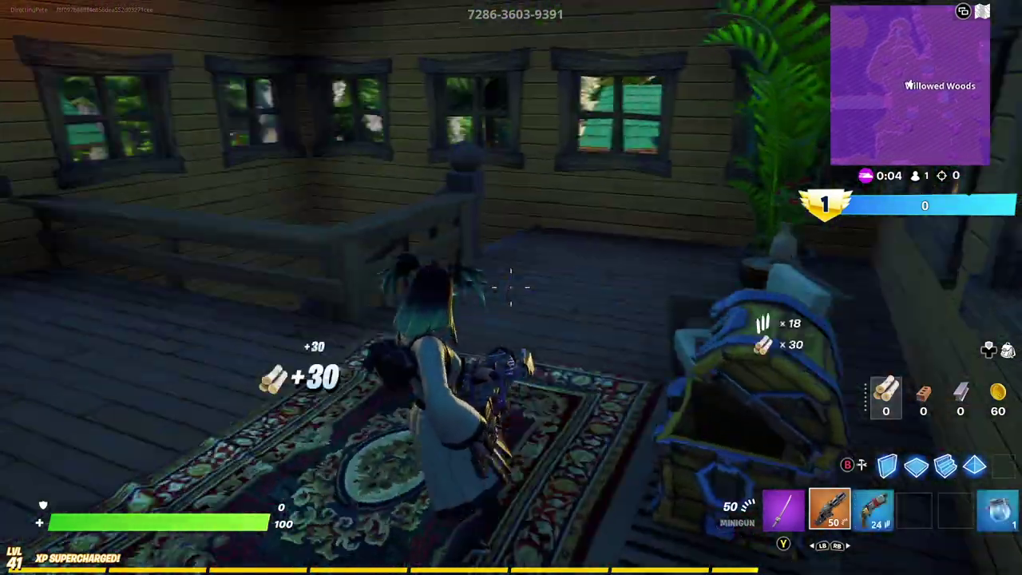
# Look over the server rack Objective Device, opening and closing its settings, and the fish item spawner beside it.
pyautogui.press('w')
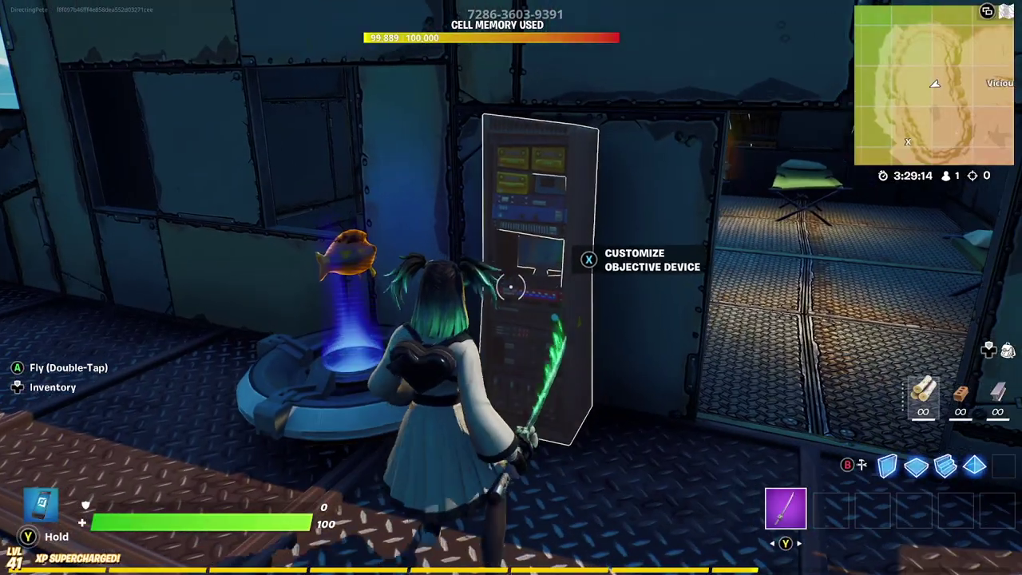
pyautogui.press('e')
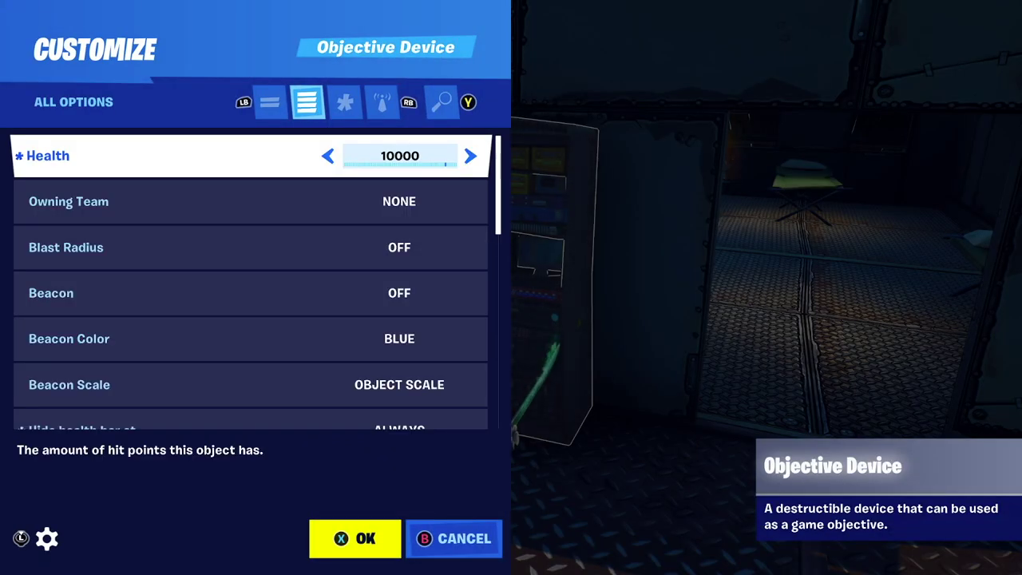
pyautogui.press('Escape')
pyautogui.press('w')
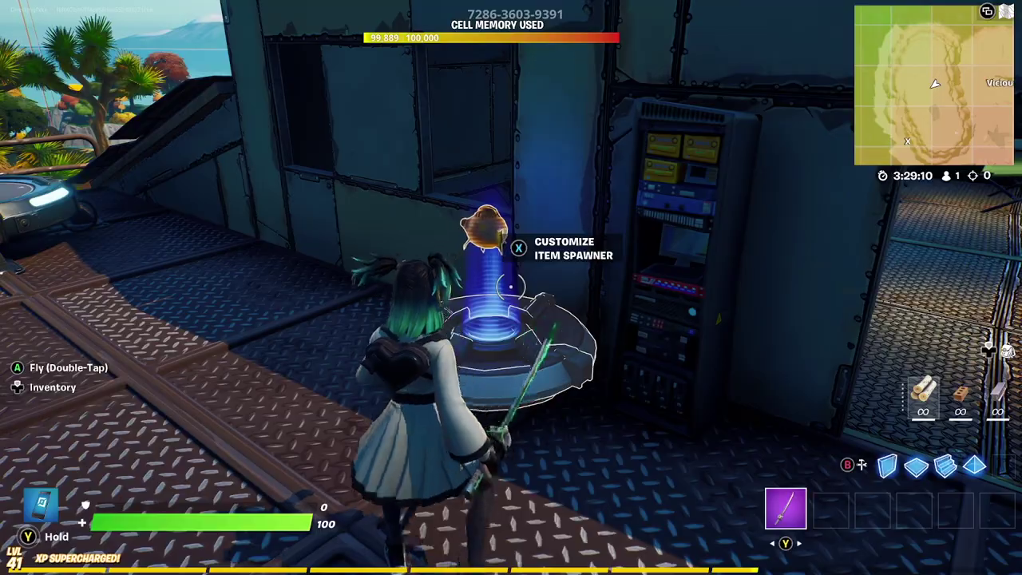
pyautogui.press('w')
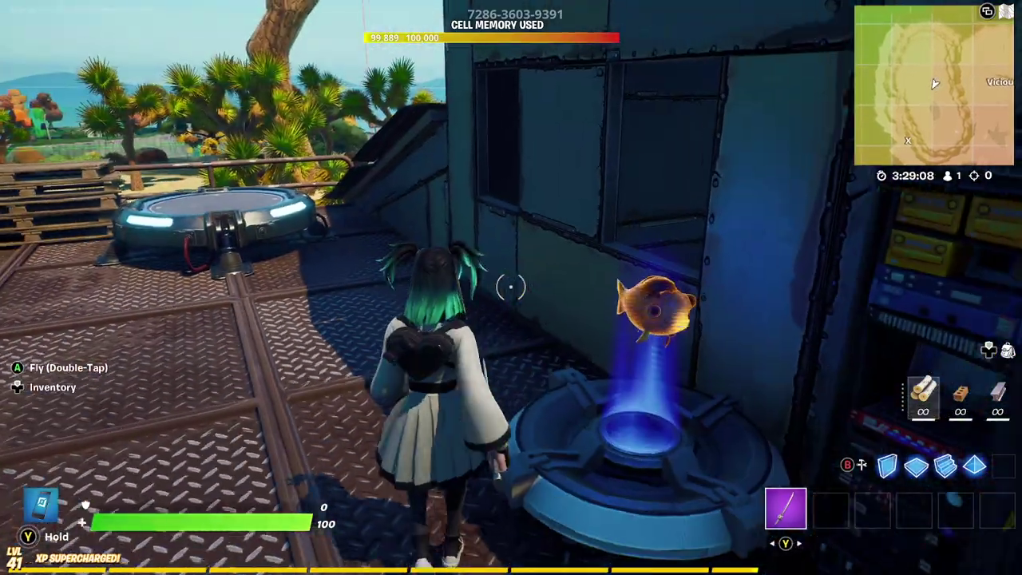
pyautogui.press('d')
# Review the server rack Objective Device's options from Health down to When Destroyed Transmit On and close its settings.
pyautogui.press('e')
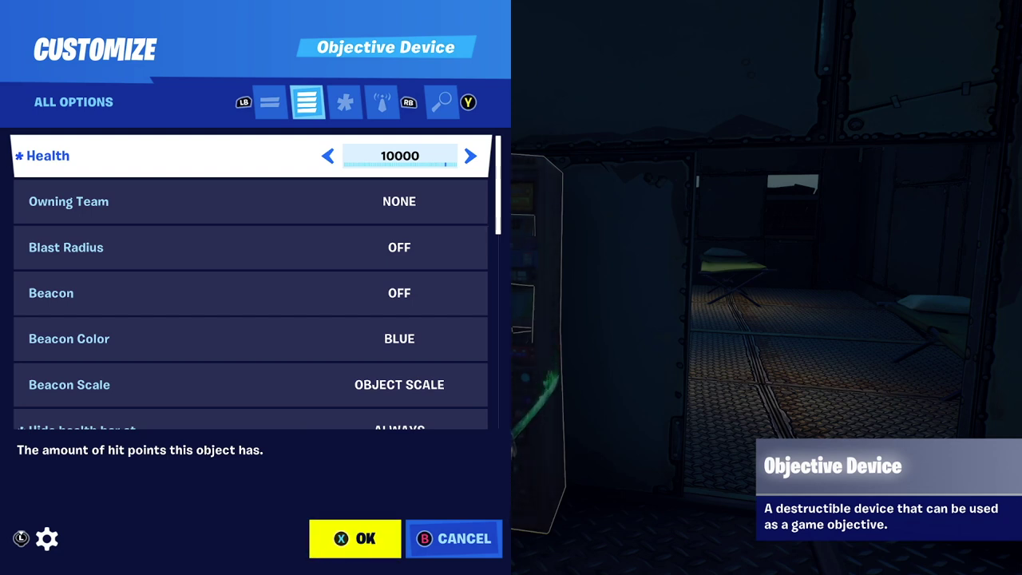
pyautogui.press('Down')
pyautogui.press('Down')
pyautogui.press('Down')
pyautogui.press('Down')
pyautogui.press('Down')
pyautogui.press('Down')
pyautogui.press('Down')
pyautogui.press('Down')
pyautogui.press('Down')
pyautogui.press('Down')
pyautogui.press('Down')
pyautogui.press('Down')
pyautogui.press('Down')
pyautogui.press('Down')
pyautogui.press('Down')
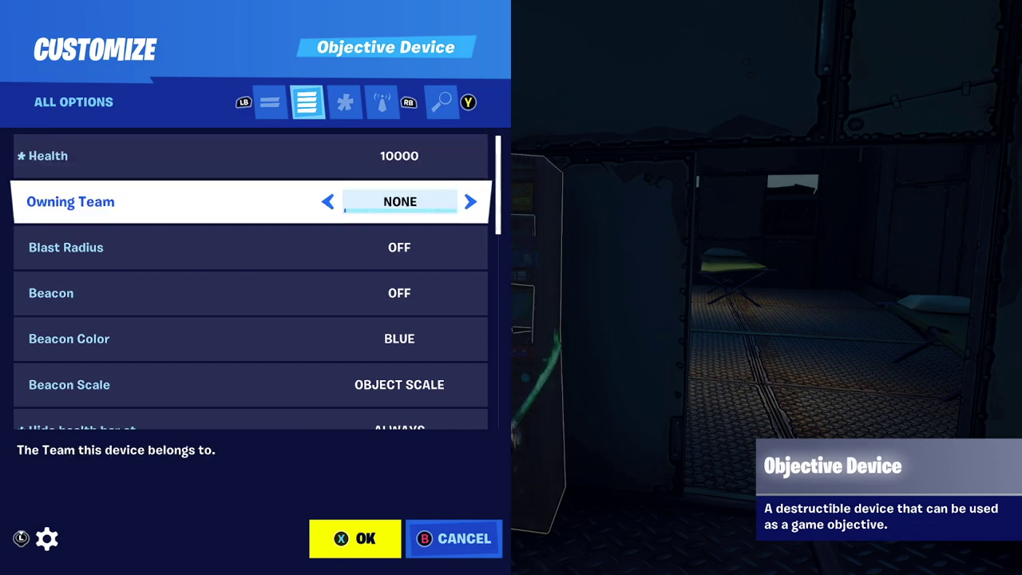
pyautogui.press('Down')
pyautogui.press('Down')
pyautogui.press('Down')
pyautogui.press('Down')
pyautogui.press('Down')
pyautogui.press('Down')
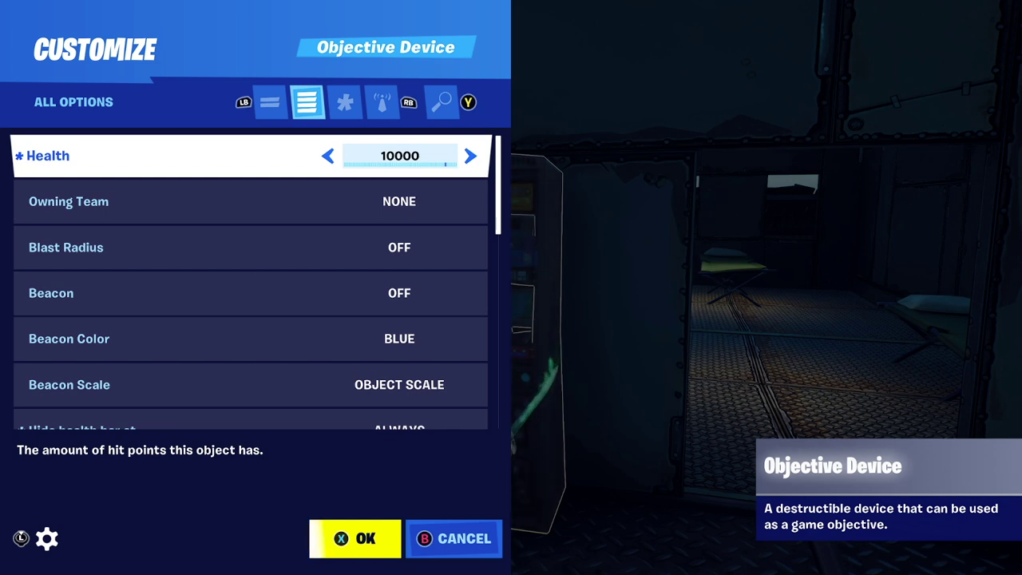
pyautogui.press('Down')
pyautogui.press('Down')
pyautogui.press('Down')
pyautogui.press('Down')
pyautogui.press('Down')
pyautogui.press('Down')
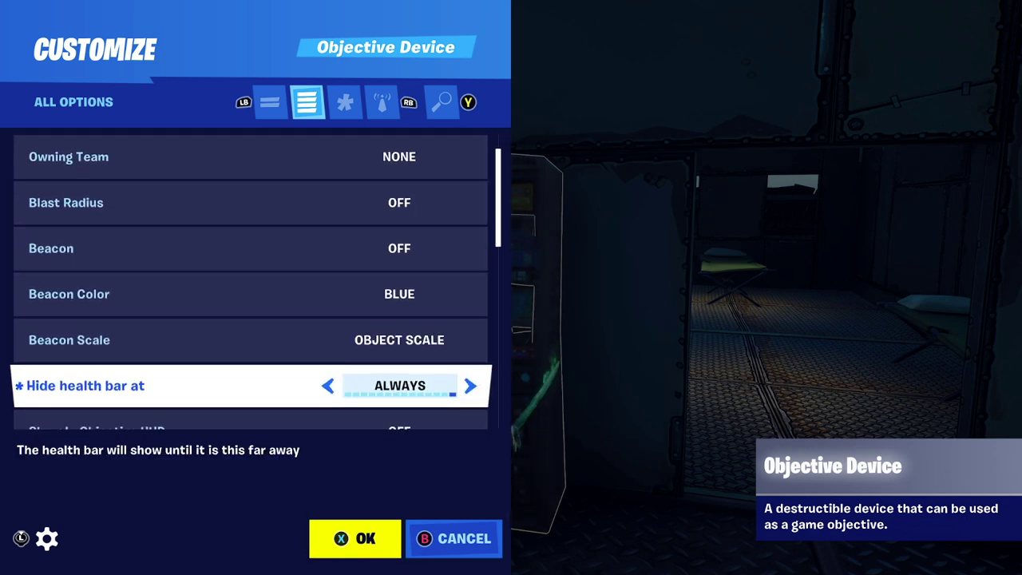
pyautogui.press('Down')
pyautogui.press('Up')
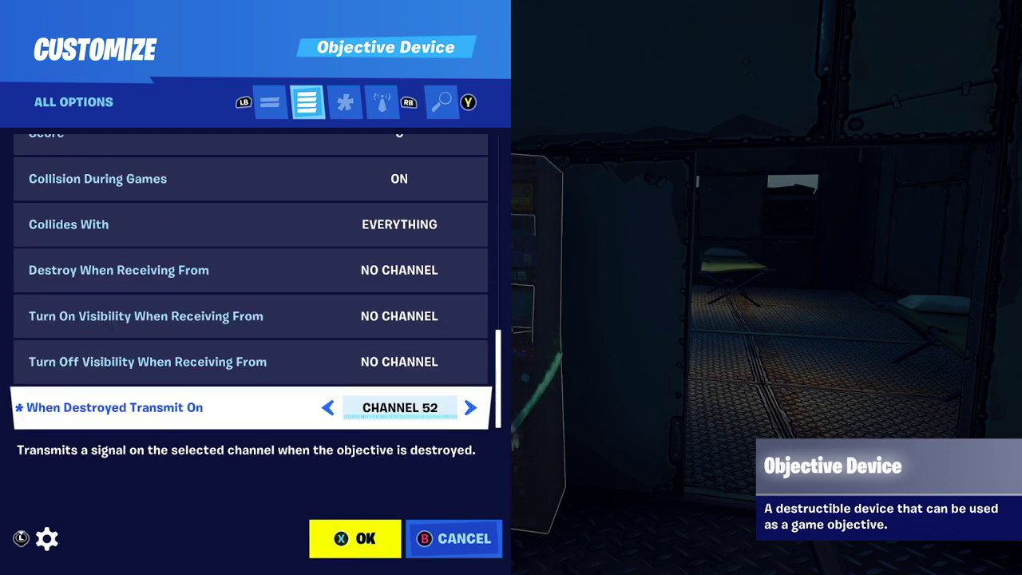
pyautogui.press('b')
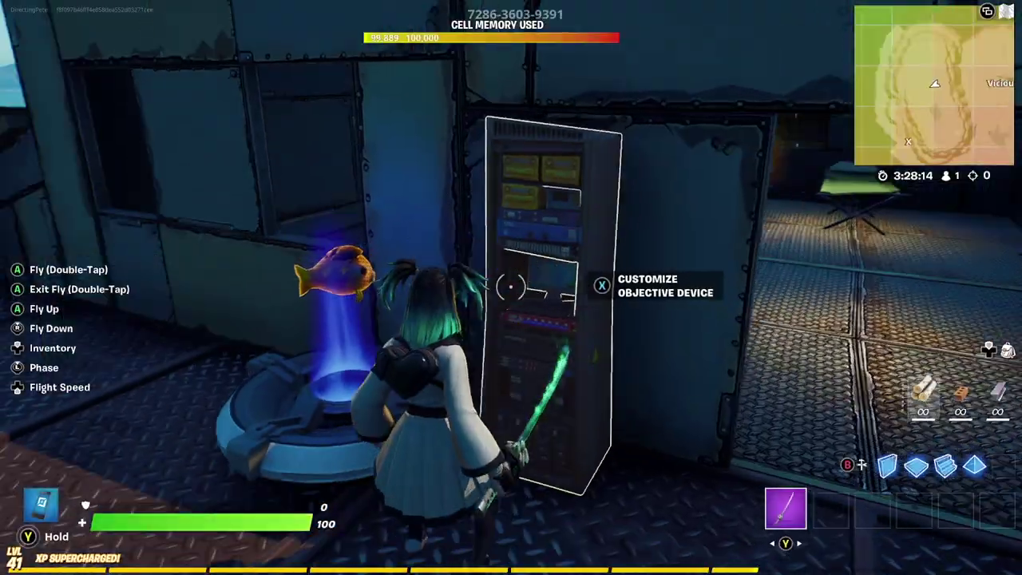
# Review the fish item spawner's visibility and spawn timing options down to Spawn Item When Receiving From.
pyautogui.press('x')
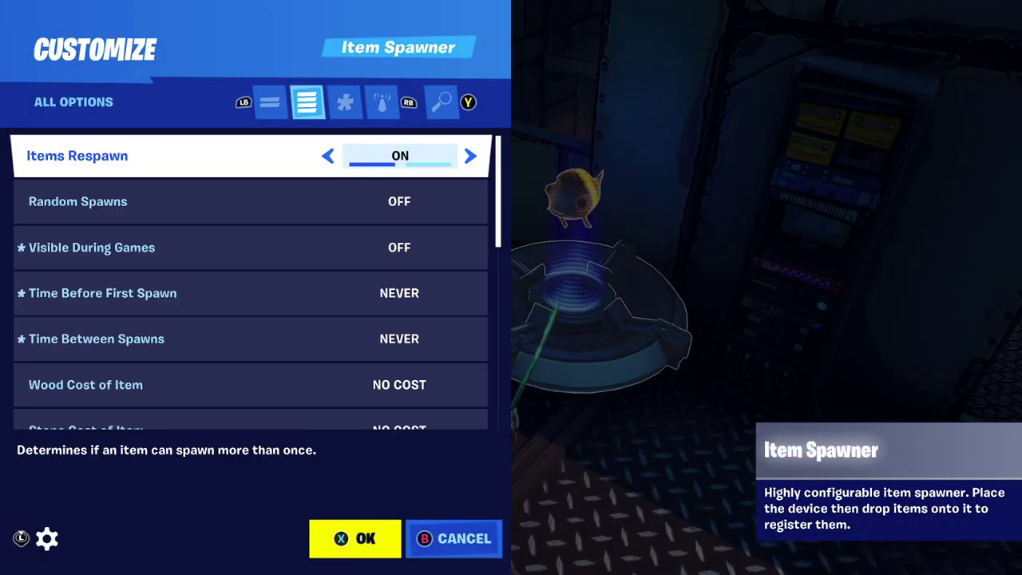
pyautogui.press('Down')
pyautogui.press('Down')
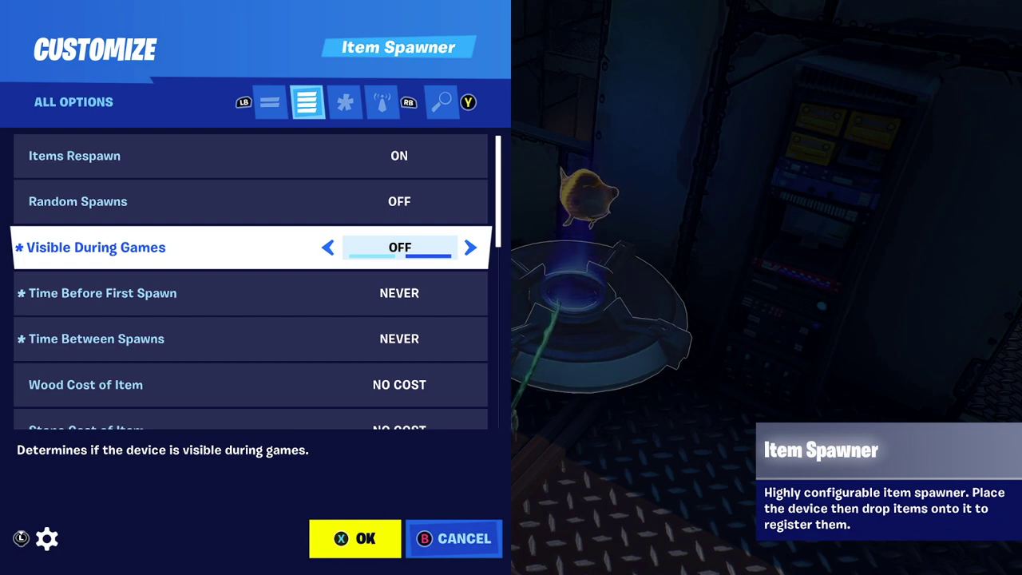
pyautogui.press('Down')
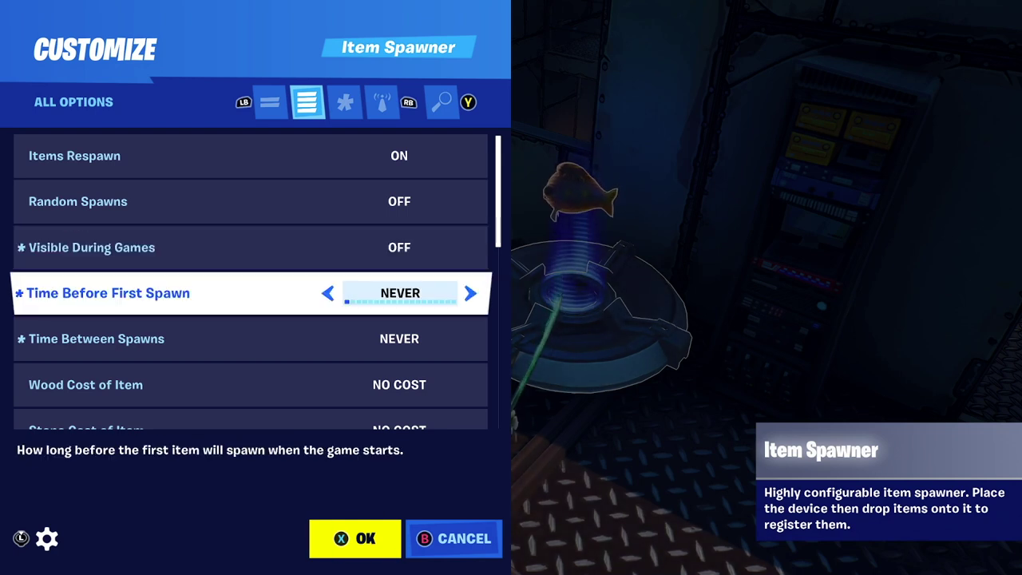
pyautogui.press('Down')
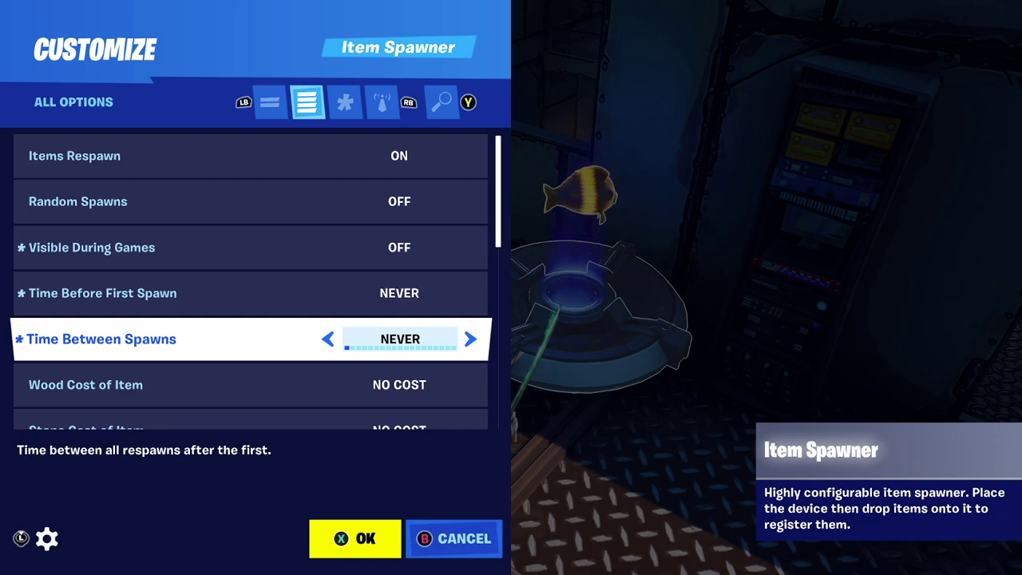
pyautogui.press('Down')
pyautogui.press('Down')
pyautogui.press('Down')
pyautogui.press('Down')
pyautogui.press('Down')
pyautogui.press('Down')
pyautogui.press('Down')
pyautogui.press('Down')
pyautogui.press('Down')
pyautogui.press('Down')
pyautogui.press('Down')
pyautogui.press('Down')
pyautogui.press('Down')
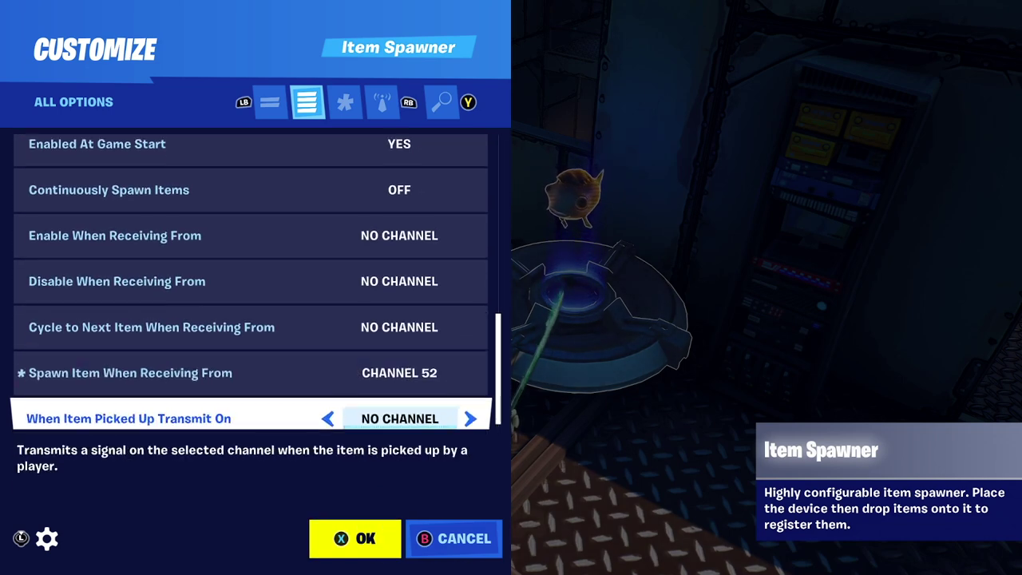
pyautogui.press('Up')
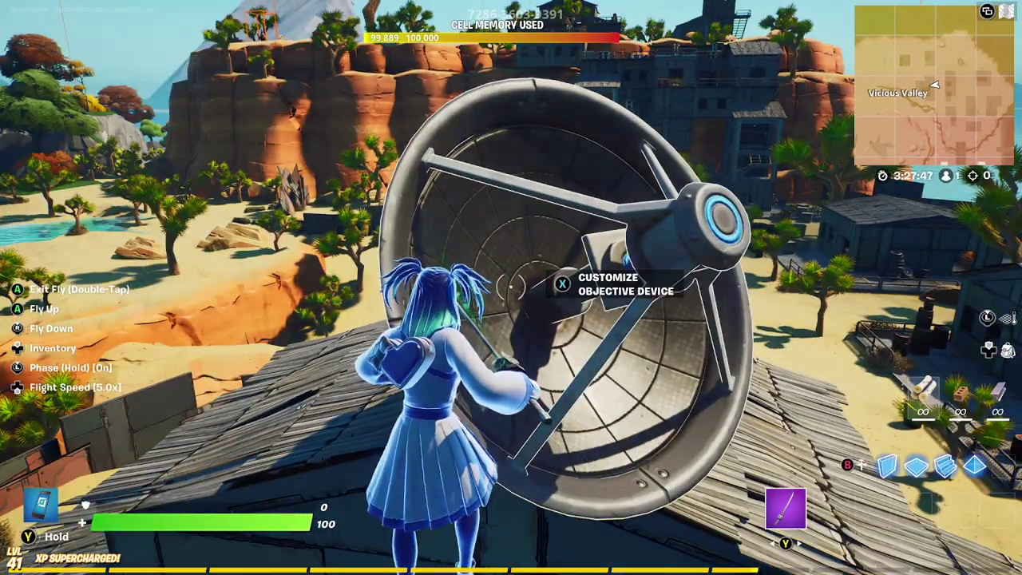
# Check the Health, Blast Radius and beacon options of the rooftop satellite dish's Objective Device.
pyautogui.press('e')
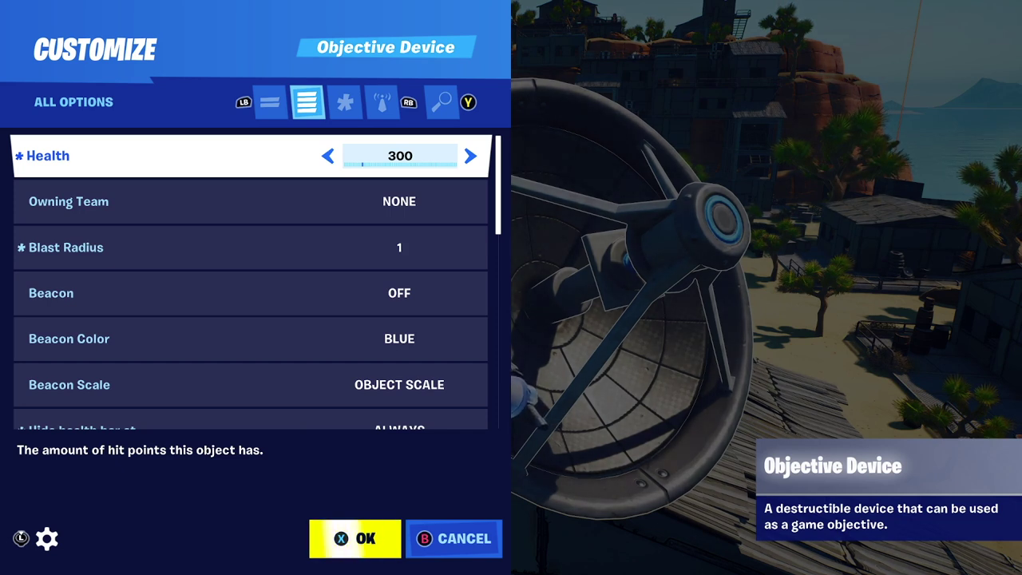
pyautogui.press('Down')
pyautogui.press('Down')
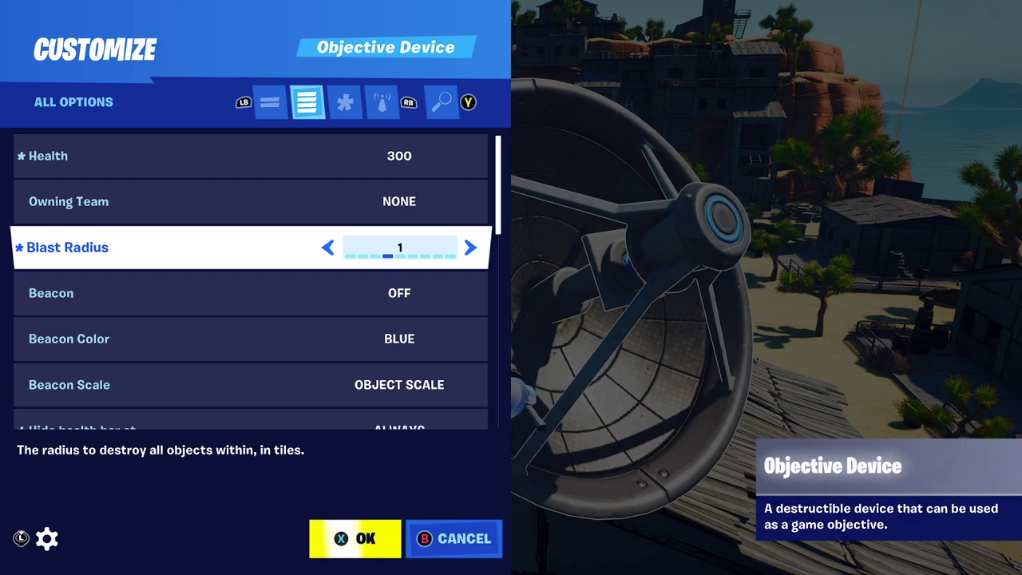
pyautogui.press('Down')
pyautogui.press('Down')
pyautogui.press('Down')
pyautogui.press('Down')
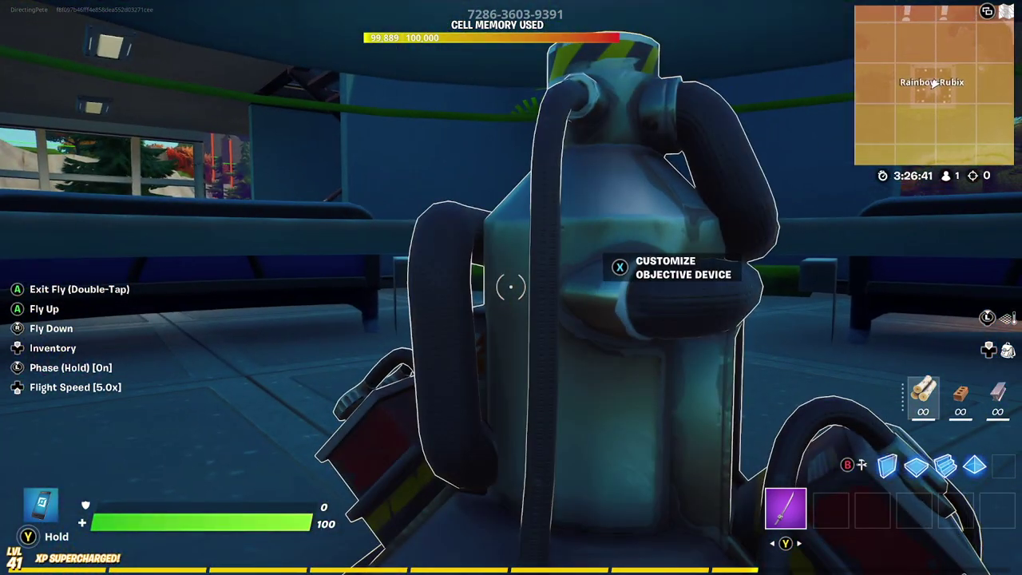
# Review the Rainbow Rubix tank's Objective Device options from Health and Blast Radius down to Play Audio / VFX and close its settings.
pyautogui.press('x')
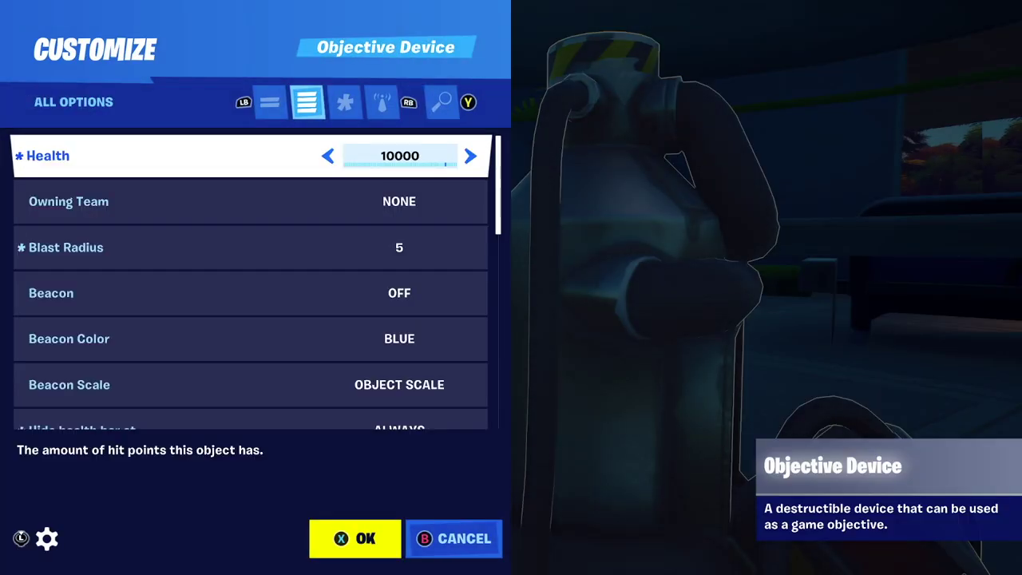
pyautogui.press('Down')
pyautogui.press('Down')
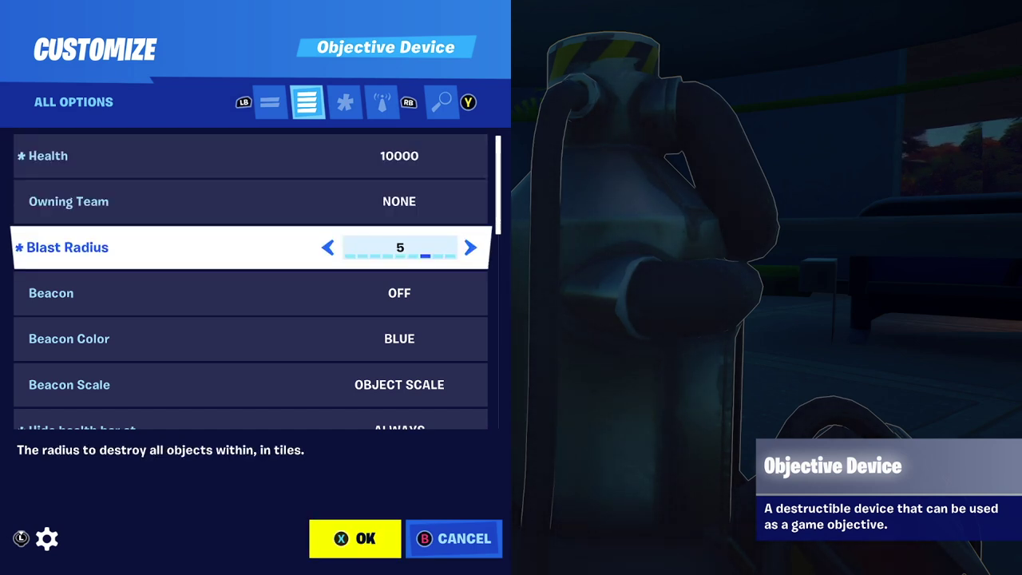
pyautogui.press('Down')
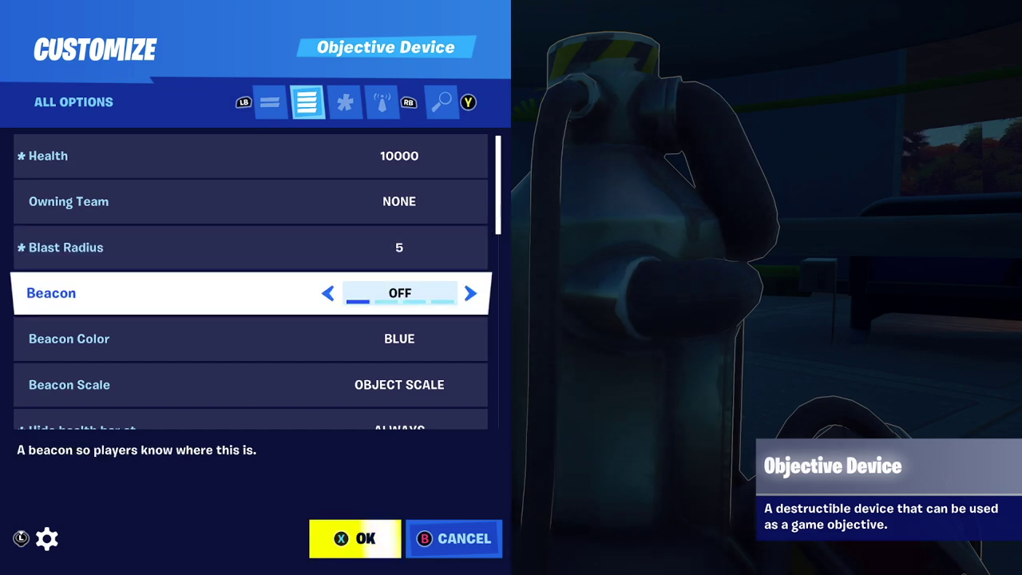
pyautogui.press('Down')
pyautogui.press('Down')
pyautogui.press('Down')
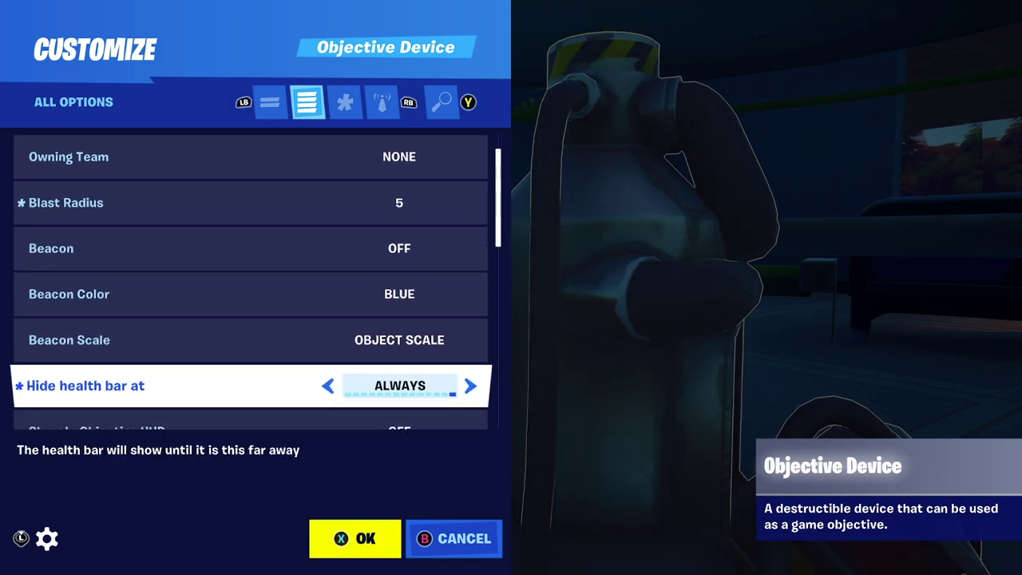
pyautogui.press('Down')
pyautogui.press('Down')
pyautogui.press('Down')
pyautogui.press('Down')
pyautogui.press('Down')
pyautogui.press('Down')
pyautogui.press('Down')
pyautogui.press('Down')
pyautogui.press('Down')
pyautogui.press('Down')
pyautogui.press('Down')
pyautogui.press('Down')
pyautogui.press('Down')
pyautogui.press('Down')
pyautogui.press('Down')
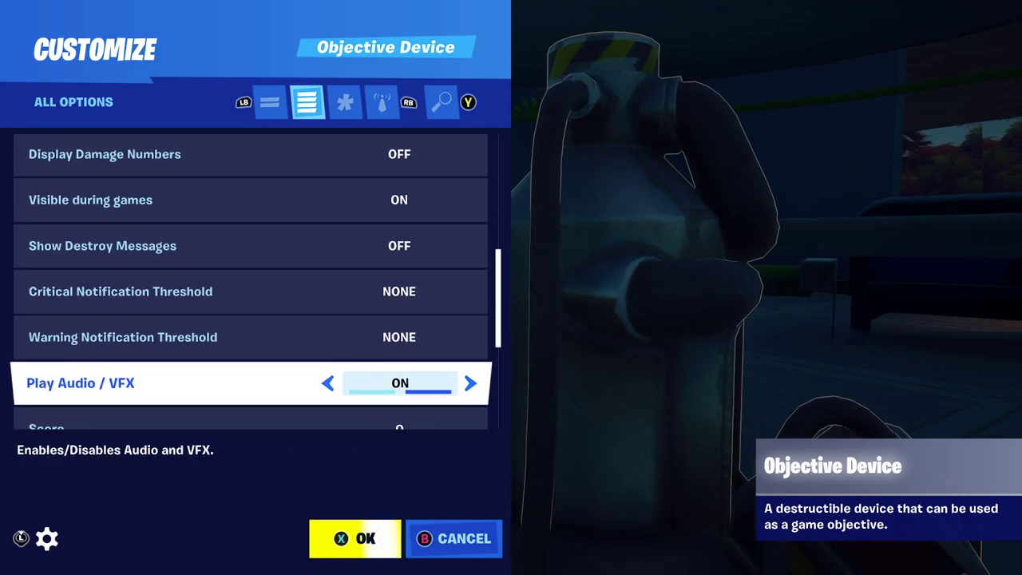
pyautogui.press('Escape')
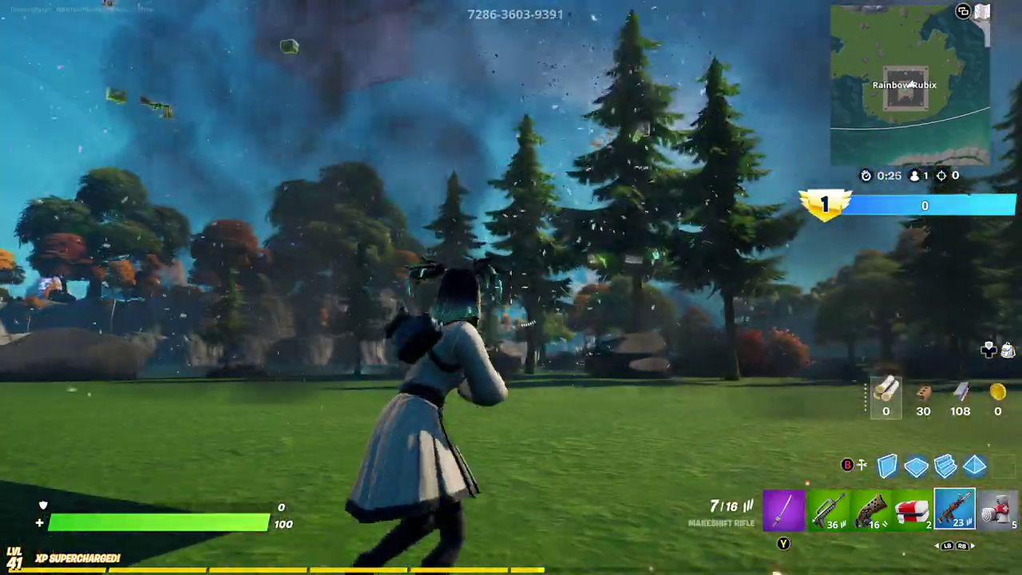
pyautogui.press('1')
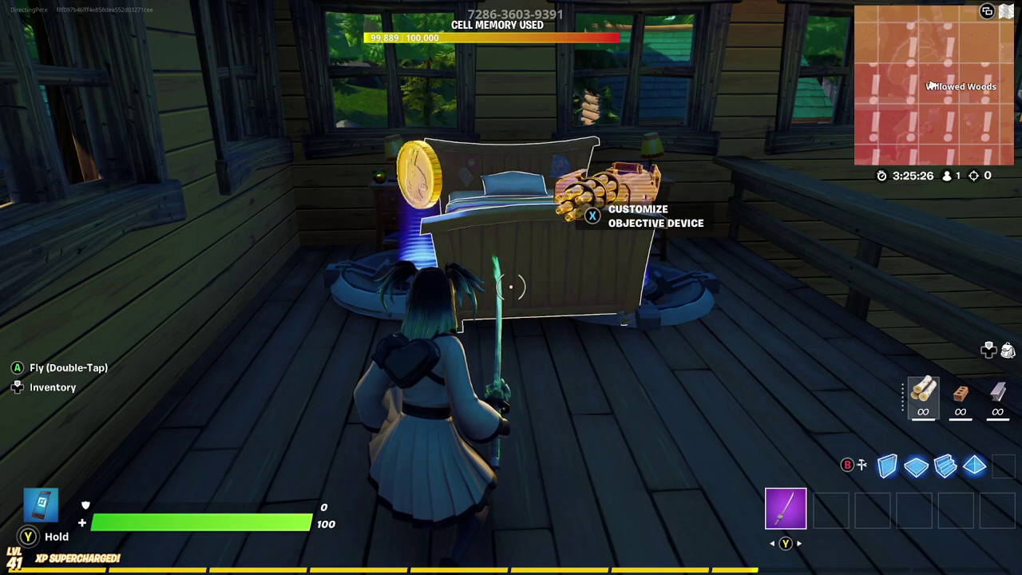
pyautogui.press('a')
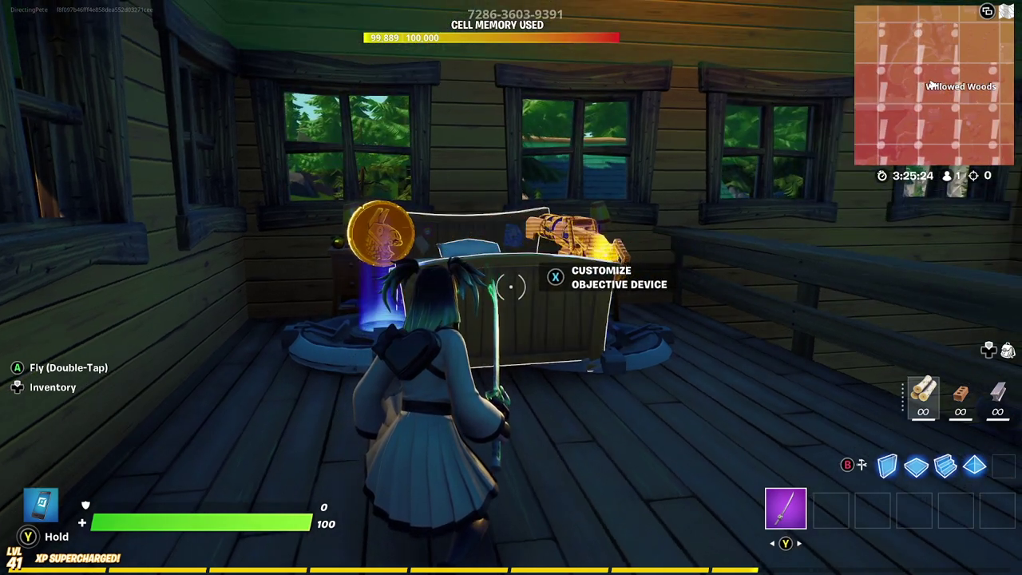